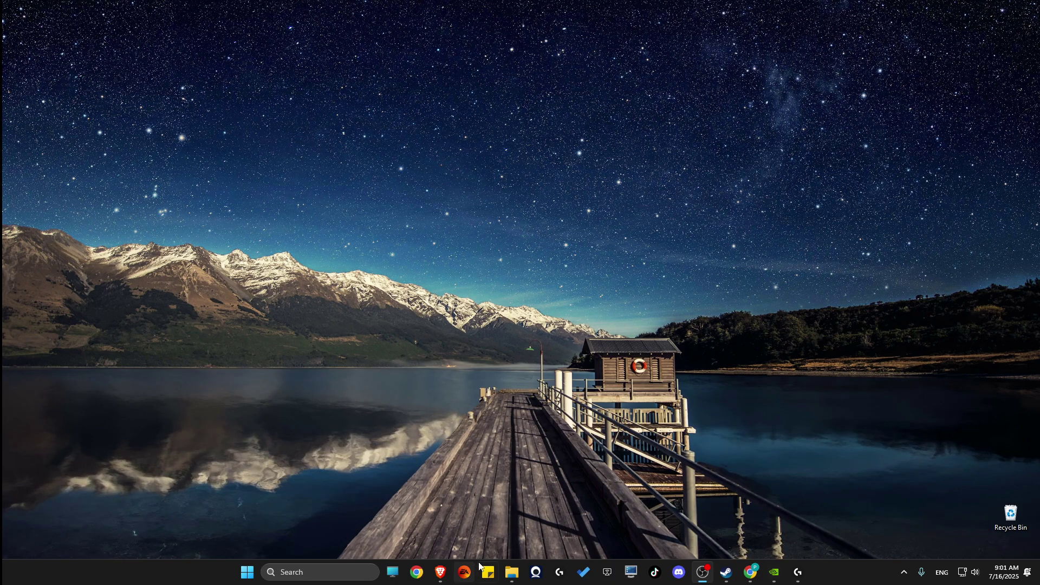
Step: Bring up Brave on fast.com and rerun the speed test, getting about 120 Mbps
{"action": "left_click", "coordinate": [441, 572]}
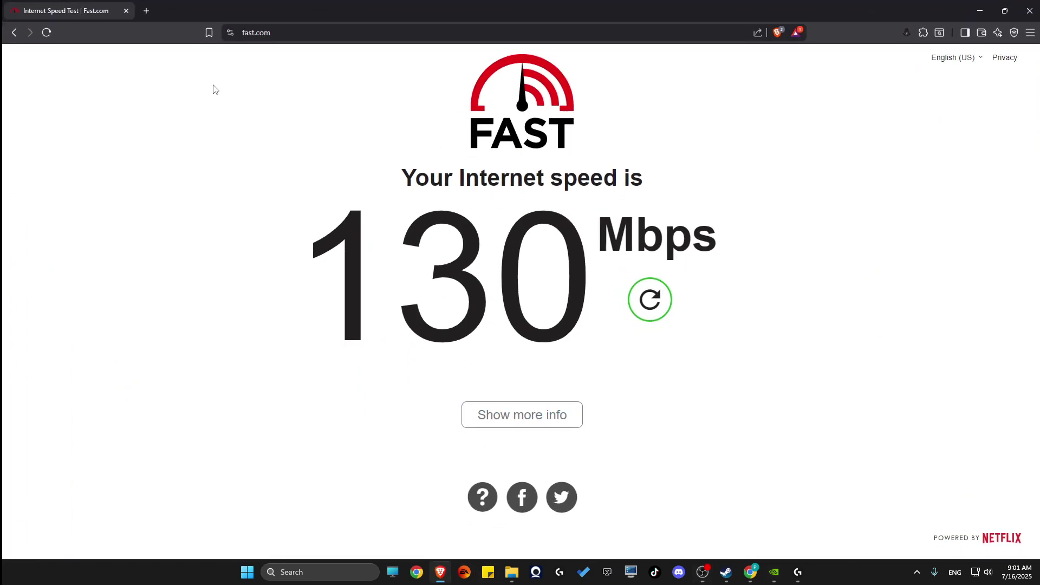
{"action": "left_click", "coordinate": [636, 305]}
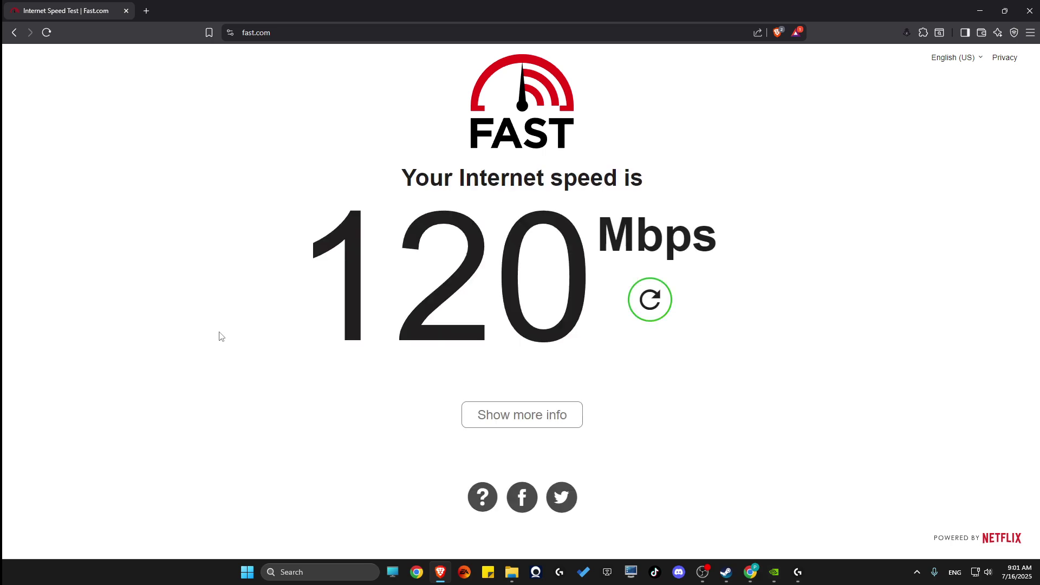
Step: Launch Command Prompt as administrator from the Windows search
{"action": "key", "text": "super+d"}
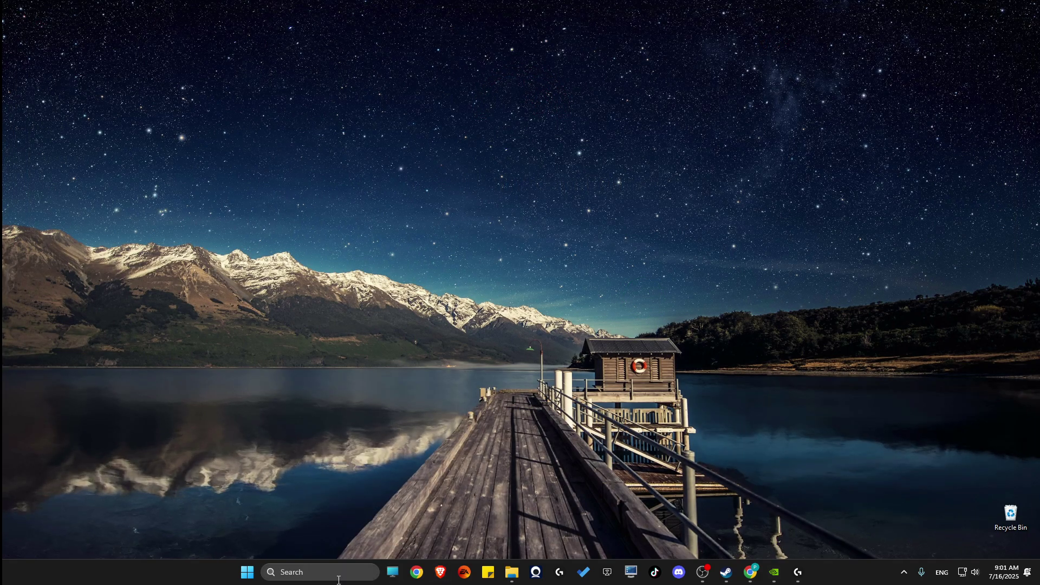
{"action": "left_click", "coordinate": [338, 574]}
{"action": "type", "text": "cmd"}
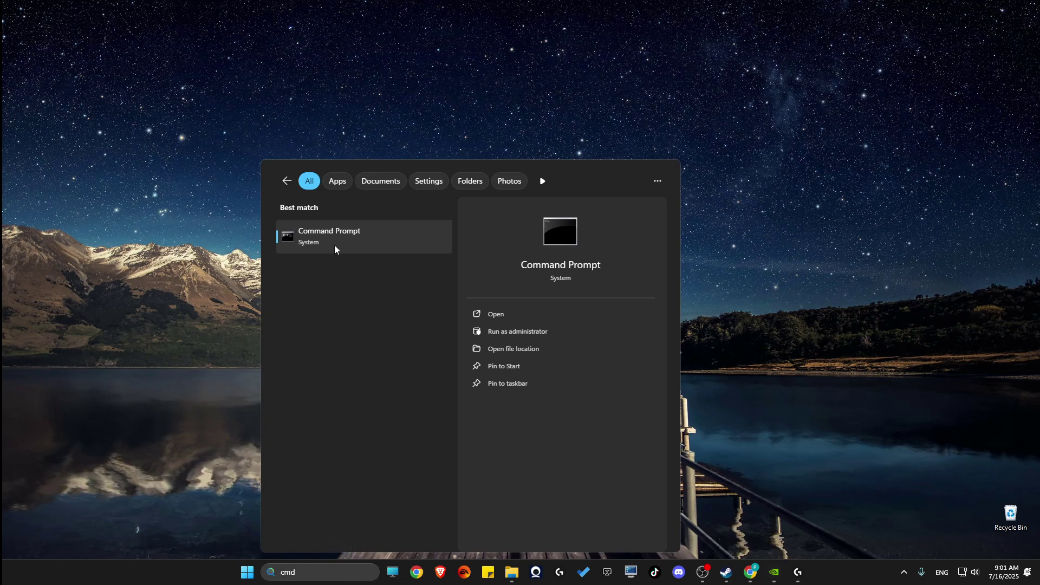
{"action": "right_click", "coordinate": [334, 246]}
{"action": "left_click", "coordinate": [379, 264]}
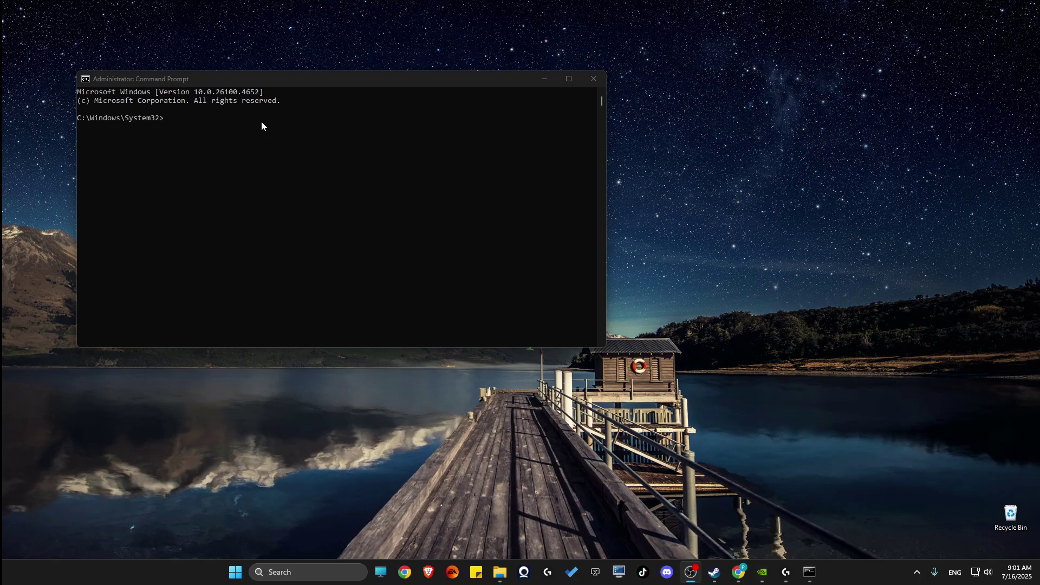
Step: Run 'ipconfig /flushdns' and 'netsh winsock reset' in the admin prompt
{"action": "left_click", "coordinate": [167, 118]}
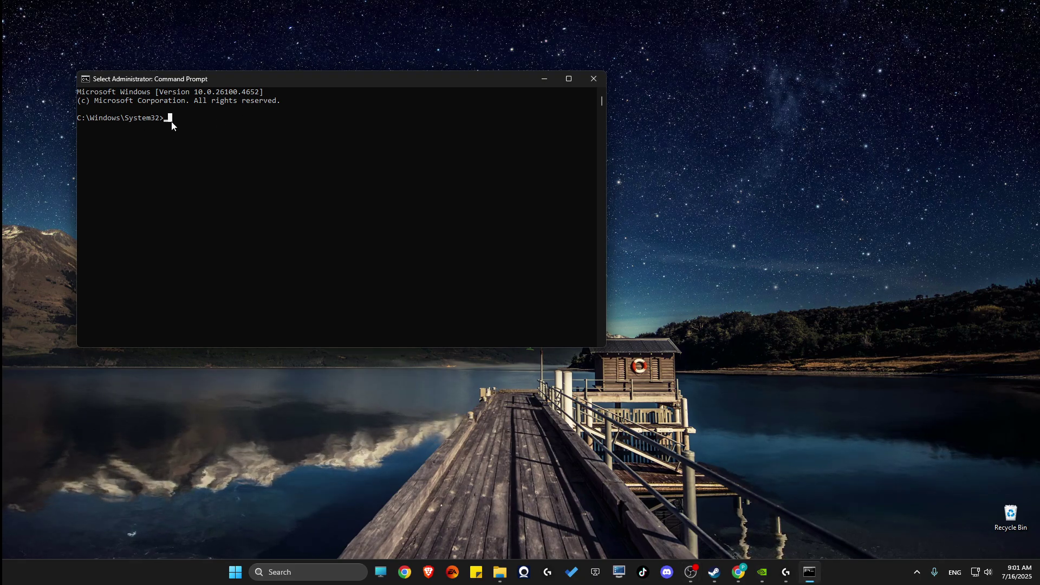
{"action": "type", "text": "ipconfig /"}
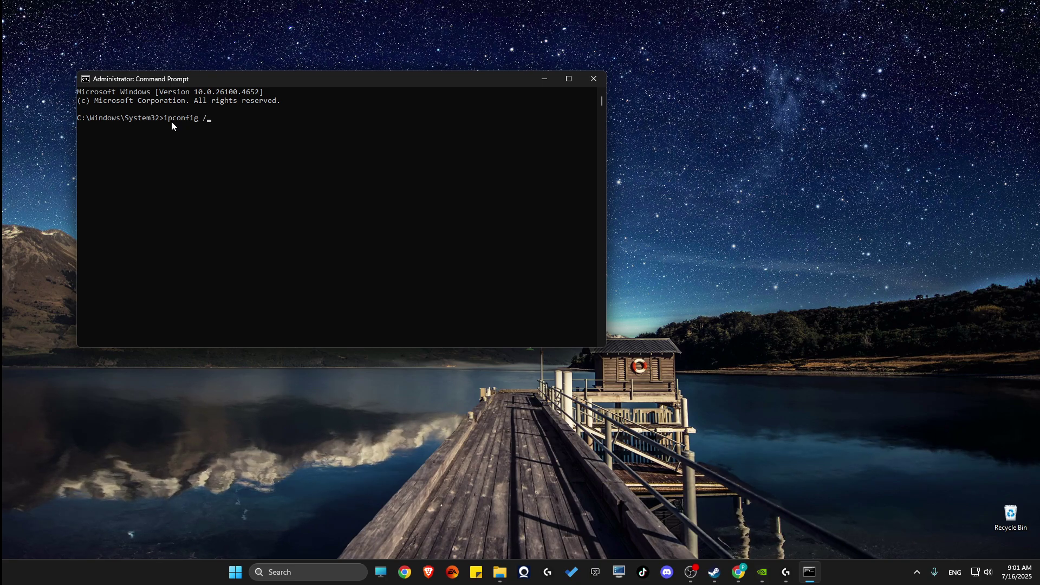
{"action": "type", "text": "flushdns"}
{"action": "key", "text": "Return"}
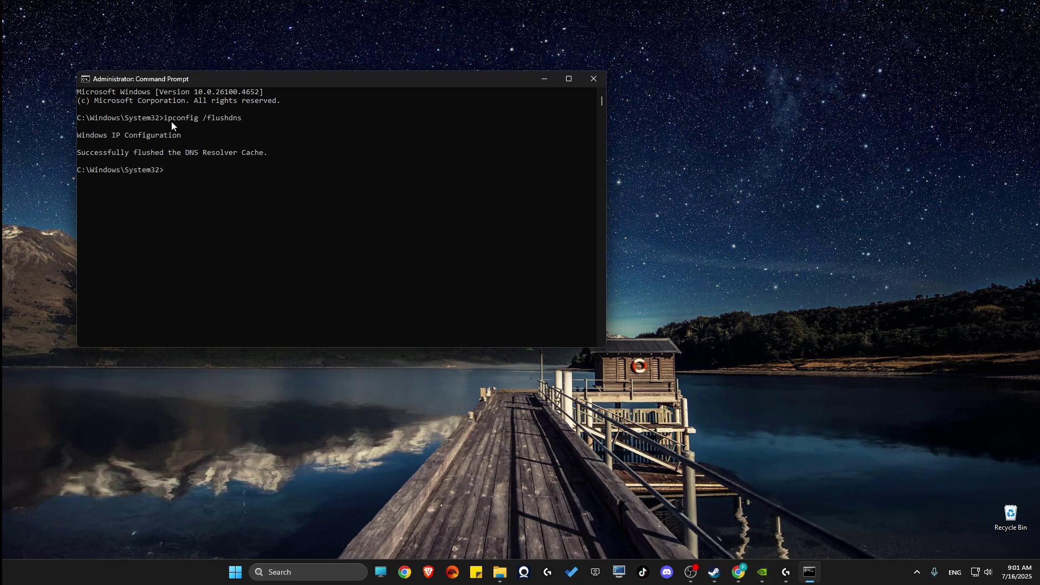
{"action": "type", "text": "netsh winsock re"}
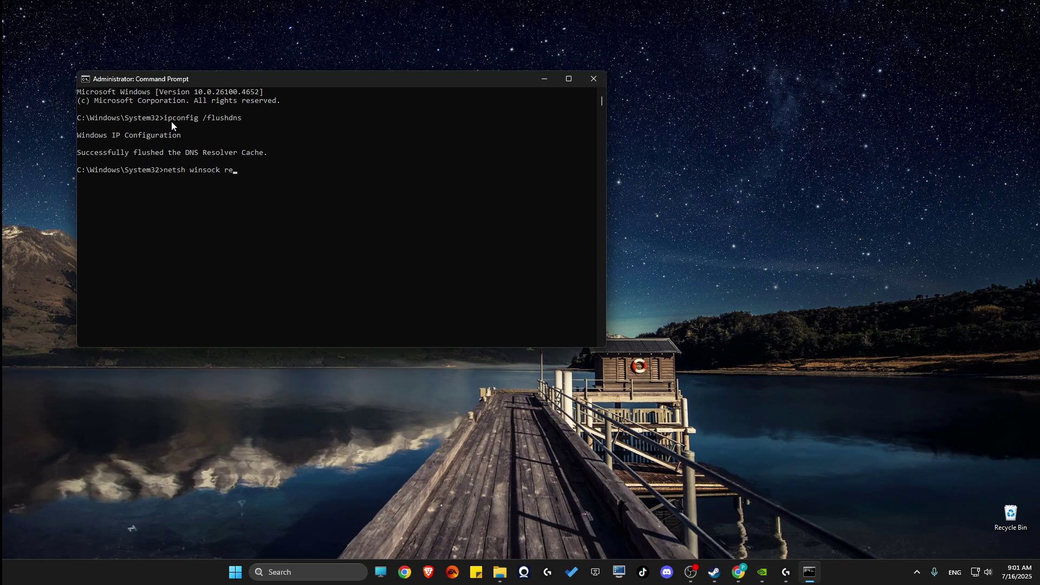
{"action": "type", "text": "set"}
{"action": "key", "text": "Return"}
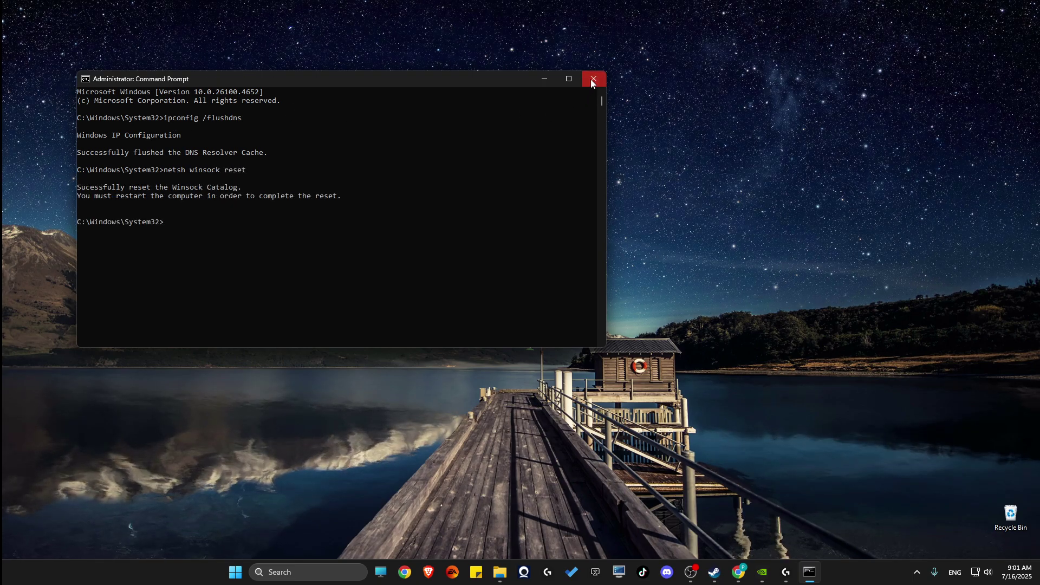
Step: Close Command Prompt and launch the Windows Settings app
{"action": "left_click", "coordinate": [593, 79]}
{"action": "left_click", "coordinate": [301, 573]}
{"action": "type", "text": "settings"}
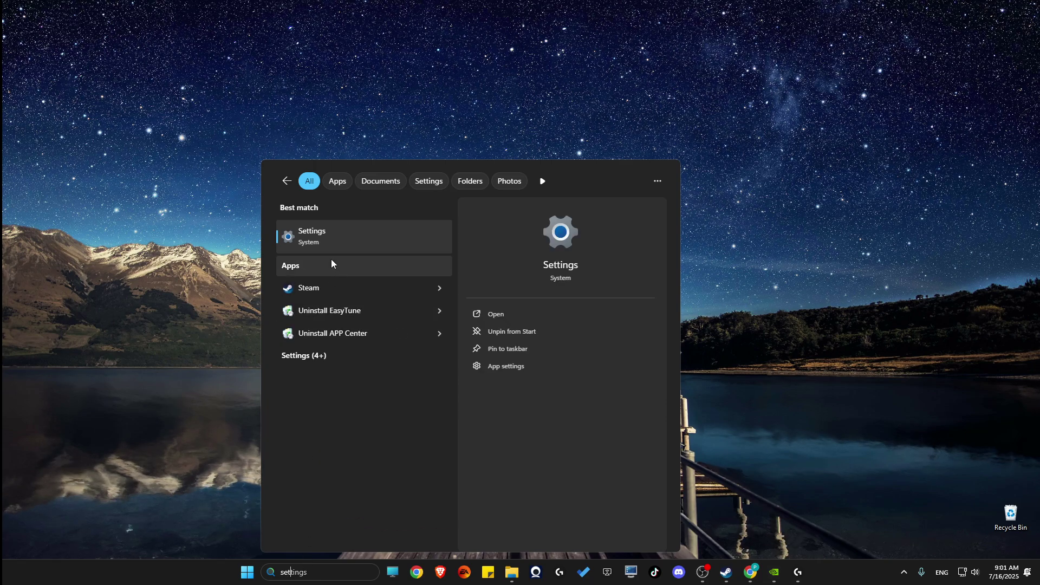
{"action": "left_click", "coordinate": [318, 254]}
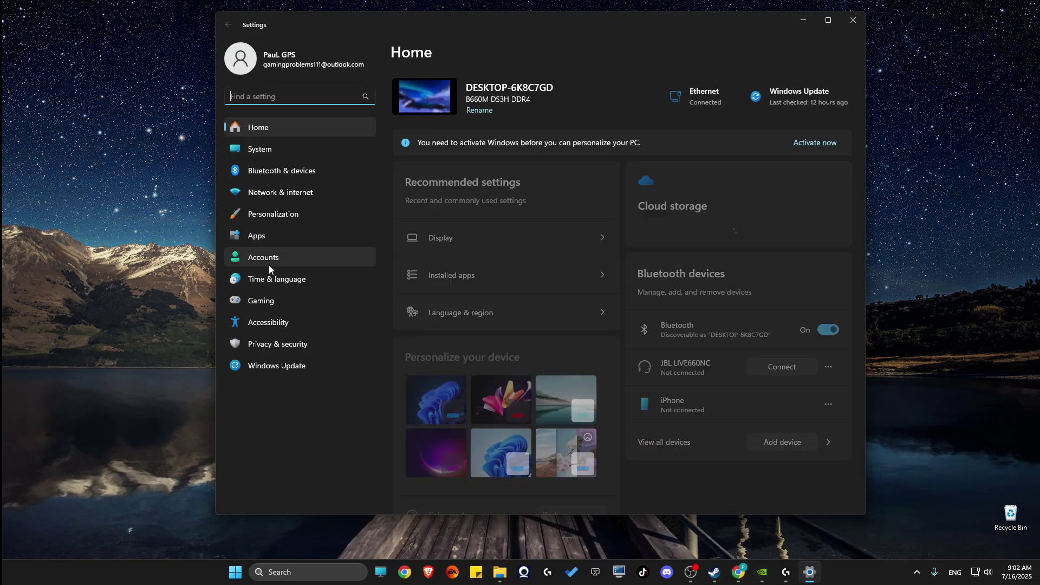
Step: Reach Network reset via Advanced network settings, then decline the reset confirmation
{"action": "left_click", "coordinate": [271, 196]}
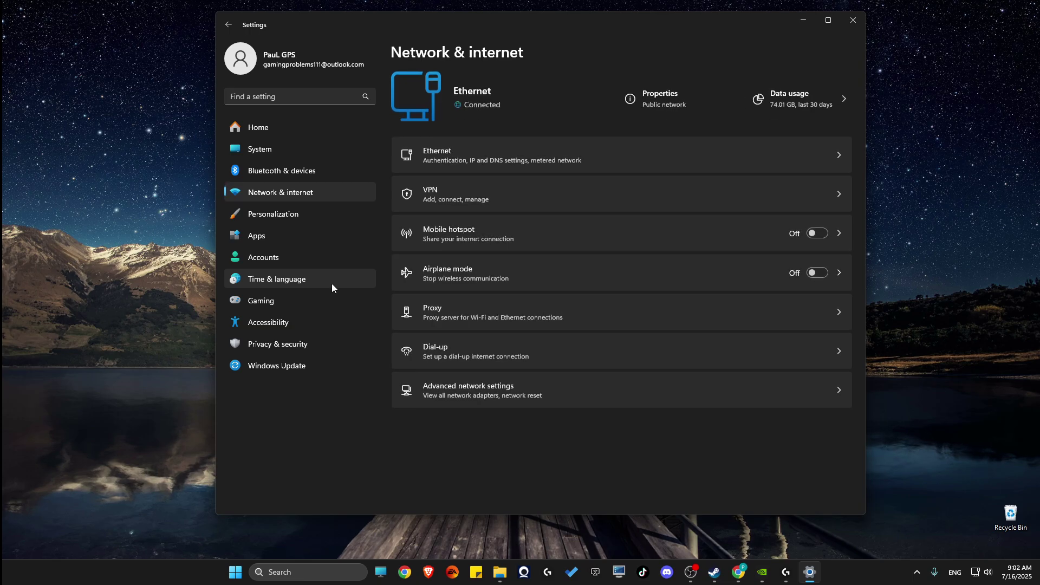
{"action": "left_click", "coordinate": [449, 395]}
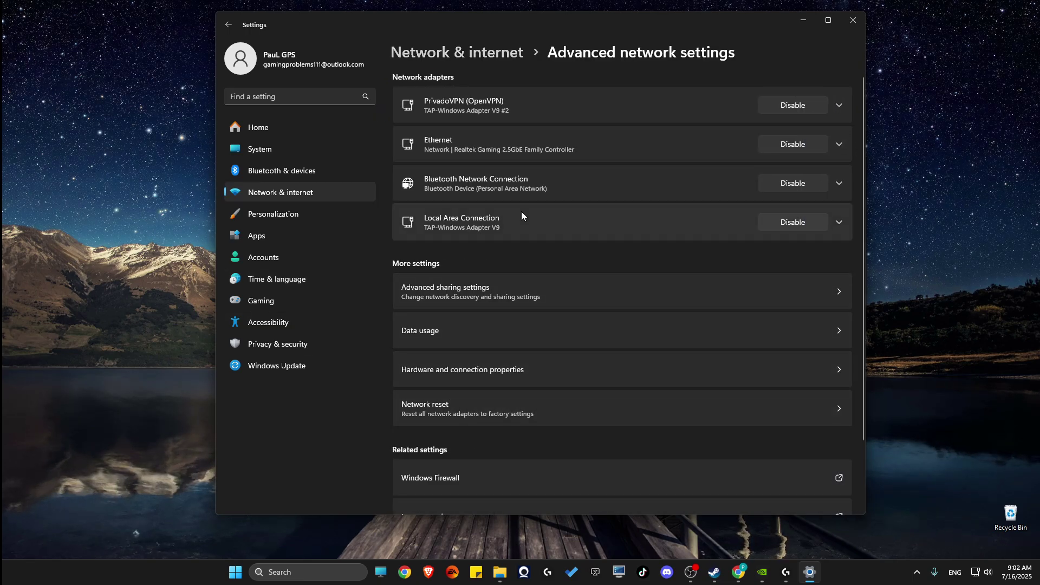
{"action": "left_click", "coordinate": [431, 413]}
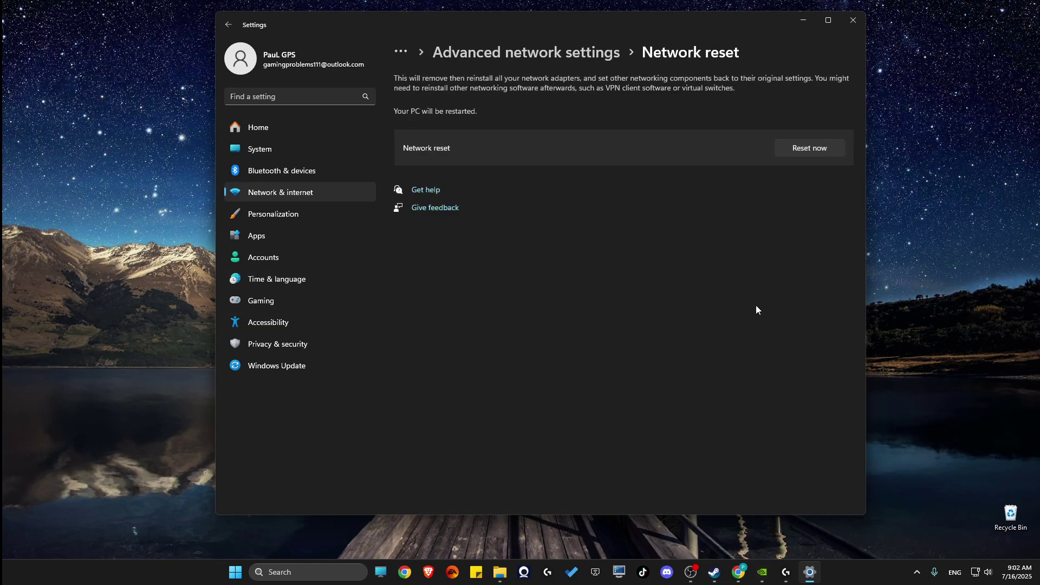
{"action": "left_click", "coordinate": [803, 149]}
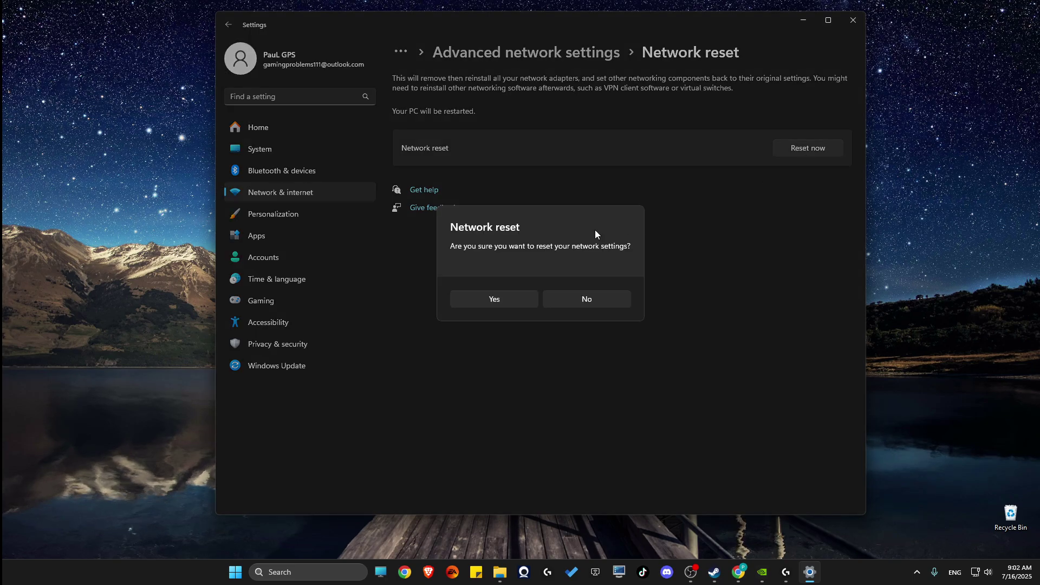
{"action": "left_click", "coordinate": [610, 301]}
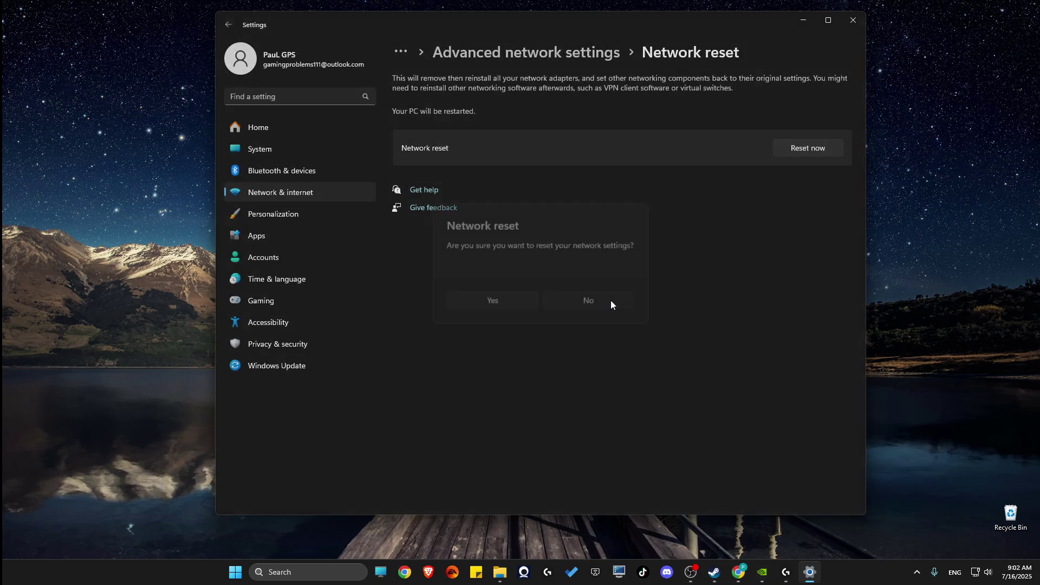
Step: Close Settings and open the Ethernet connection's properties from Network Connections
{"action": "left_click", "coordinate": [859, 21]}
{"action": "left_click", "coordinate": [299, 577]}
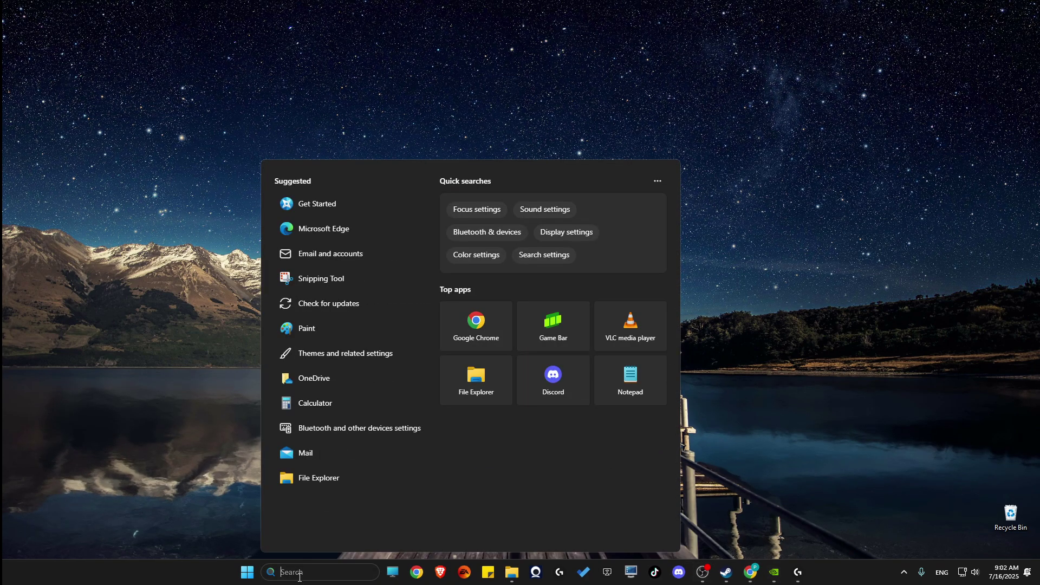
{"action": "type", "text": "view network connections"}
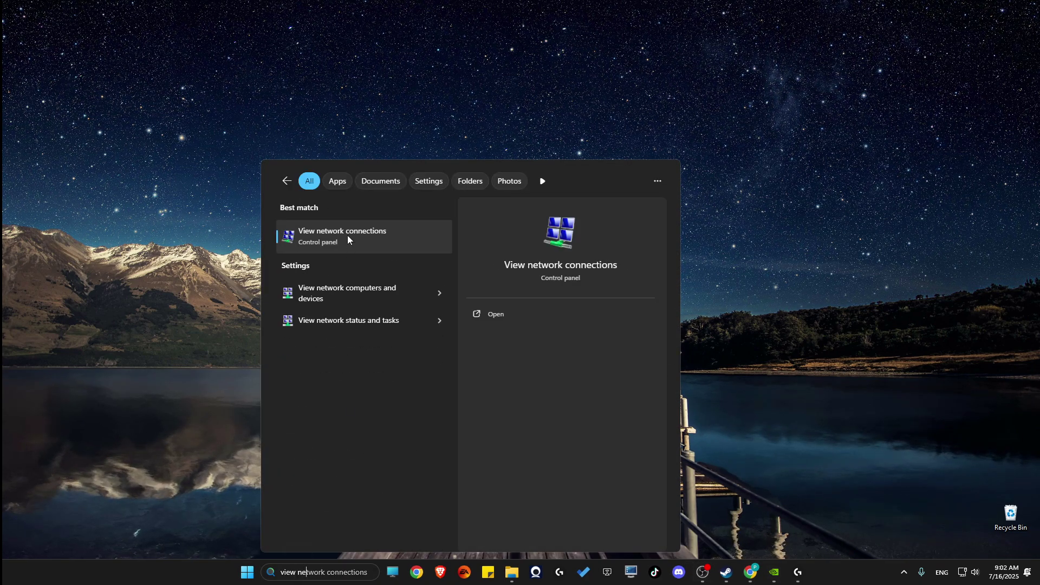
{"action": "left_click", "coordinate": [350, 241]}
{"action": "left_click_drag", "start_coordinate": [525, 60], "coordinate": [304, 99]}
{"action": "left_click", "coordinate": [371, 170]}
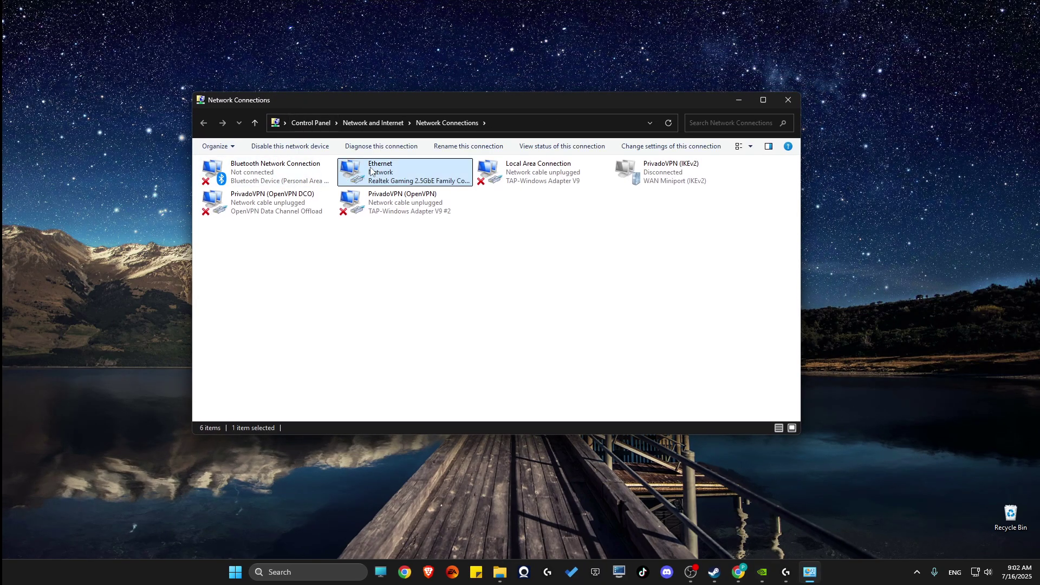
{"action": "right_click", "coordinate": [372, 170]}
{"action": "left_click", "coordinate": [404, 271]}
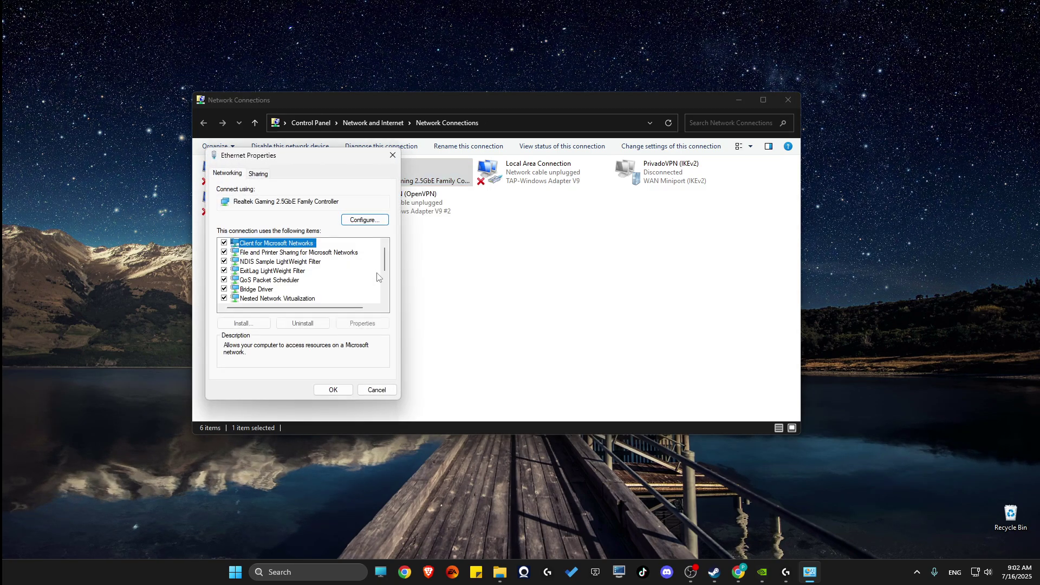
Step: Set IPv4 DNS servers to 8.8.8.8 preferred and 8.8.4.4 alternate, and confirm
{"action": "scroll", "coordinate": [281, 279], "scroll_direction": "down", "scroll_amount": 1}
{"action": "double_click", "coordinate": [281, 280]}
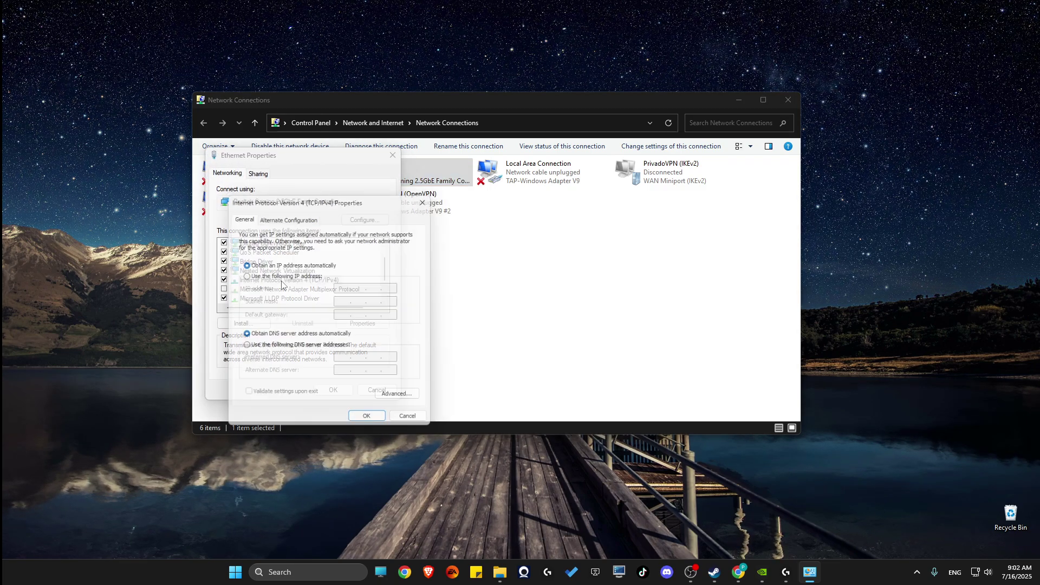
{"action": "left_click", "coordinate": [253, 349]}
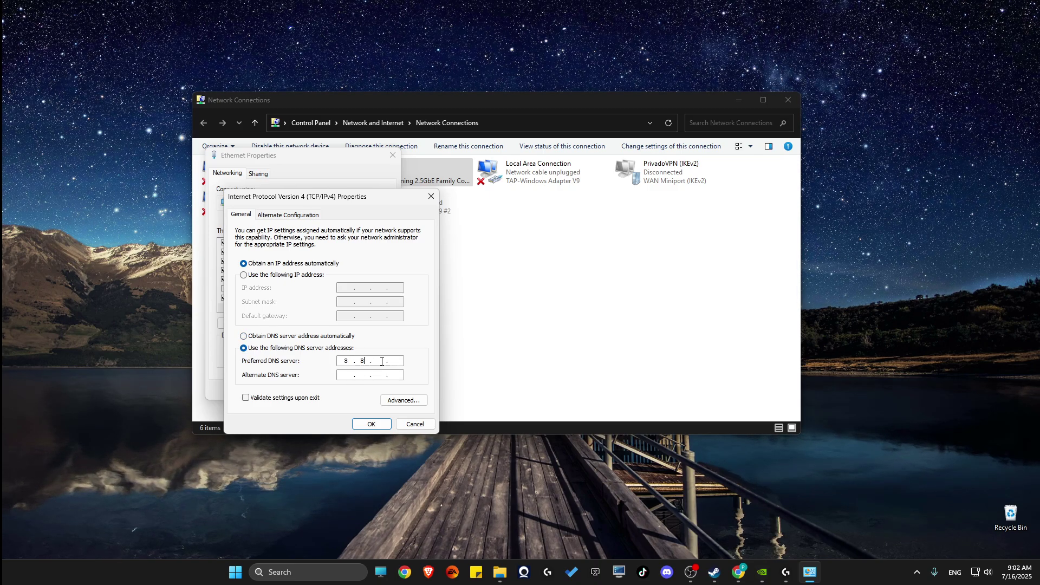
{"action": "type", "text": ".8"}
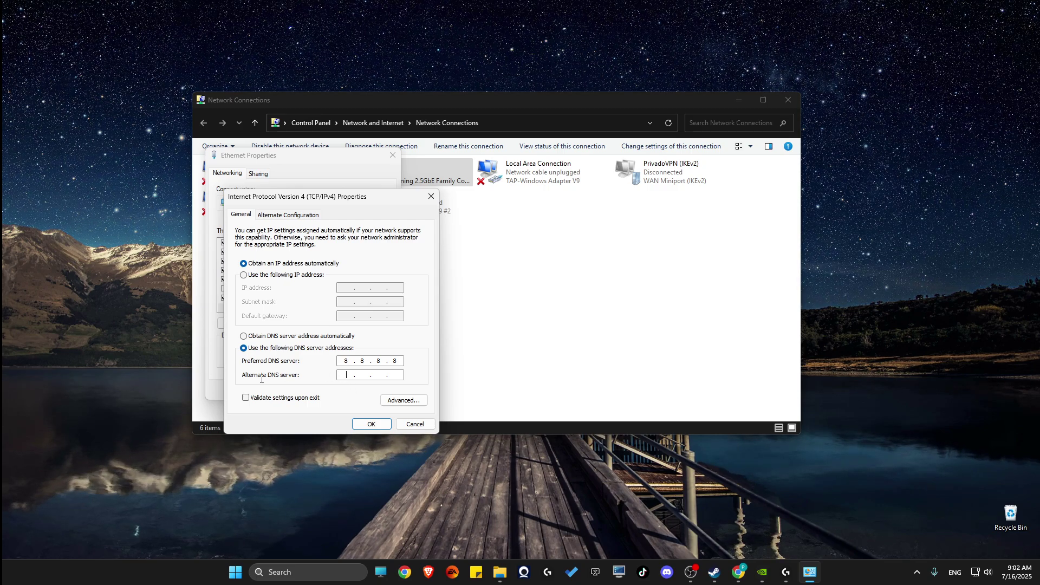
{"action": "left_click", "coordinate": [377, 379]}
{"action": "type", "text": "8 . 8 . 4 . 4"}
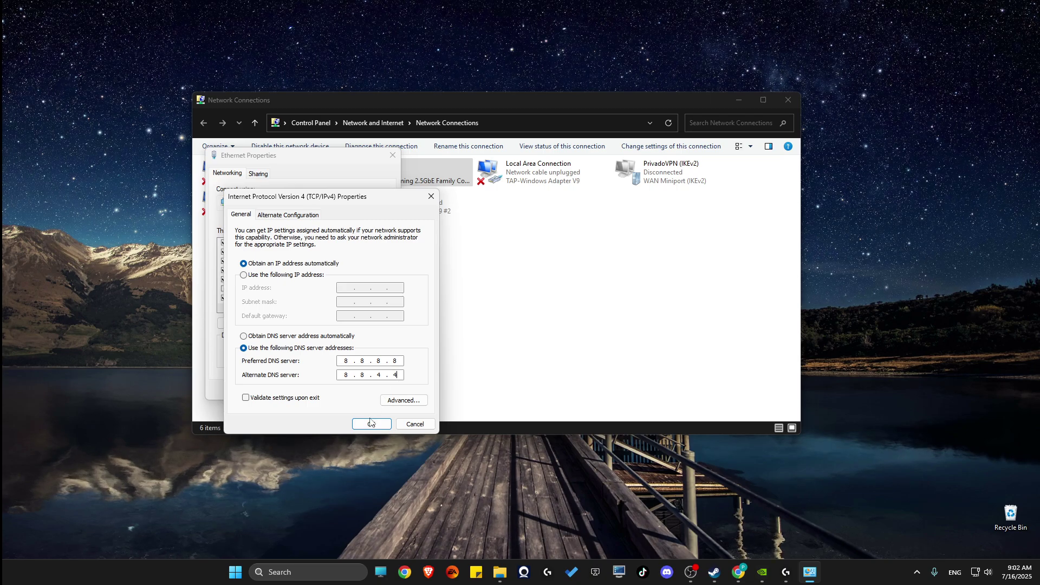
{"action": "left_click", "coordinate": [371, 423]}
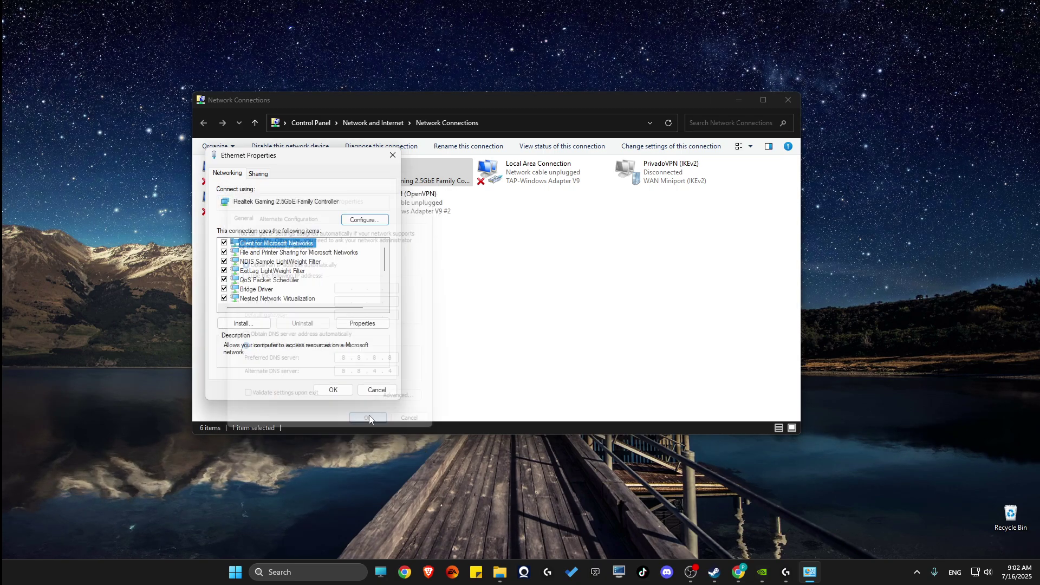
{"action": "left_click", "coordinate": [343, 389]}
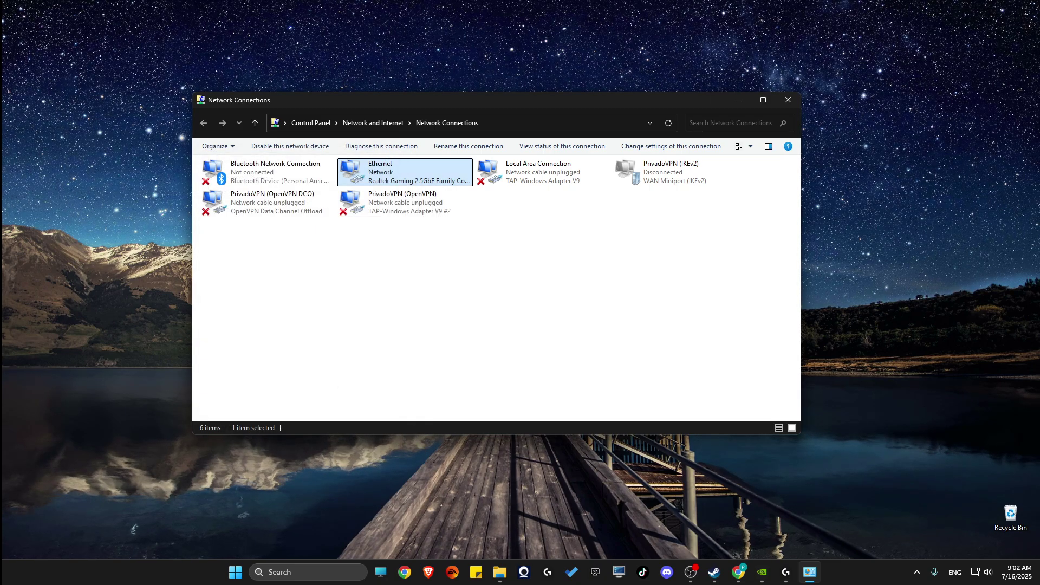
Step: Close Network Connections and open Counter-Strike 2's installed files from Steam
{"action": "key", "text": "alt+F4"}
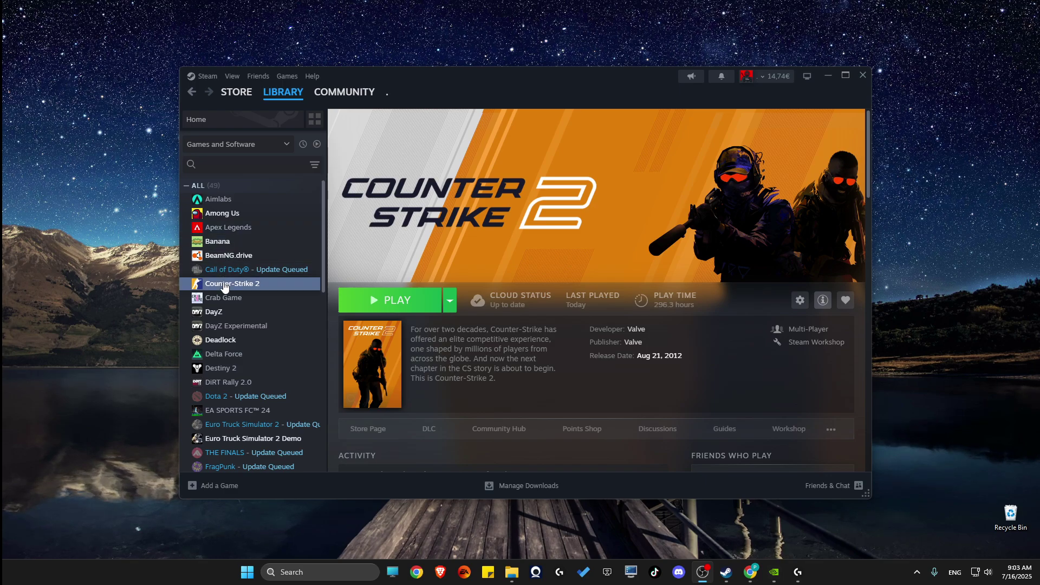
{"action": "right_click", "coordinate": [225, 287]}
{"action": "left_click", "coordinate": [254, 367]}
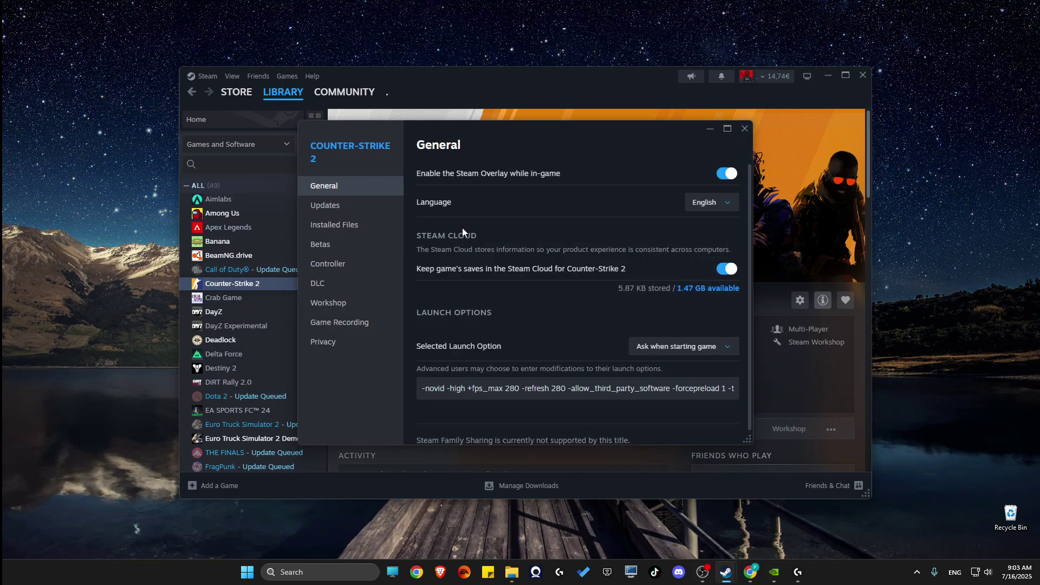
{"action": "left_click", "coordinate": [349, 230]}
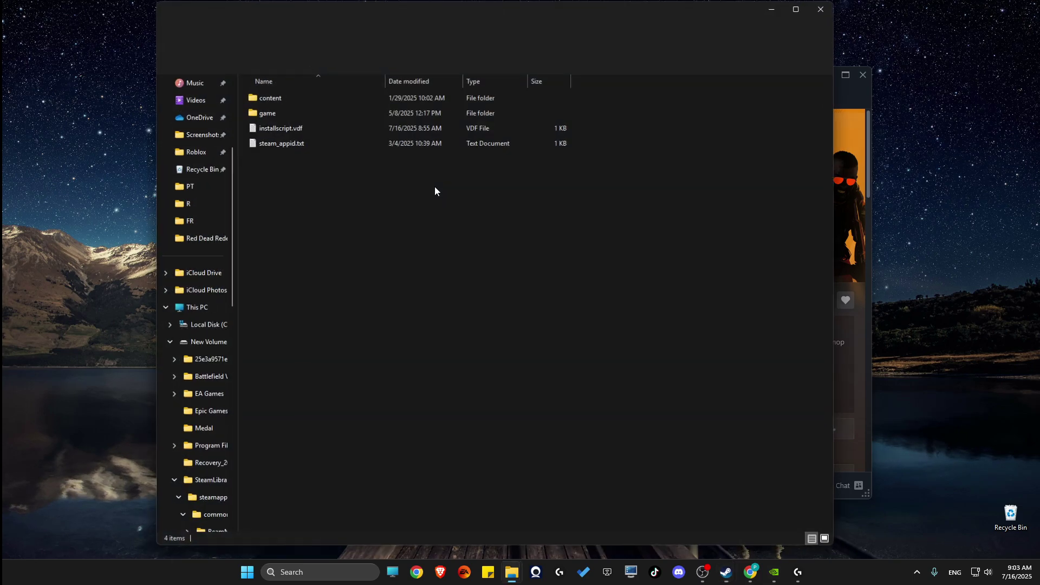
Step: Browse into game\bin\win64, select its folder path, and close File Explorer
{"action": "double_click", "coordinate": [285, 109]}
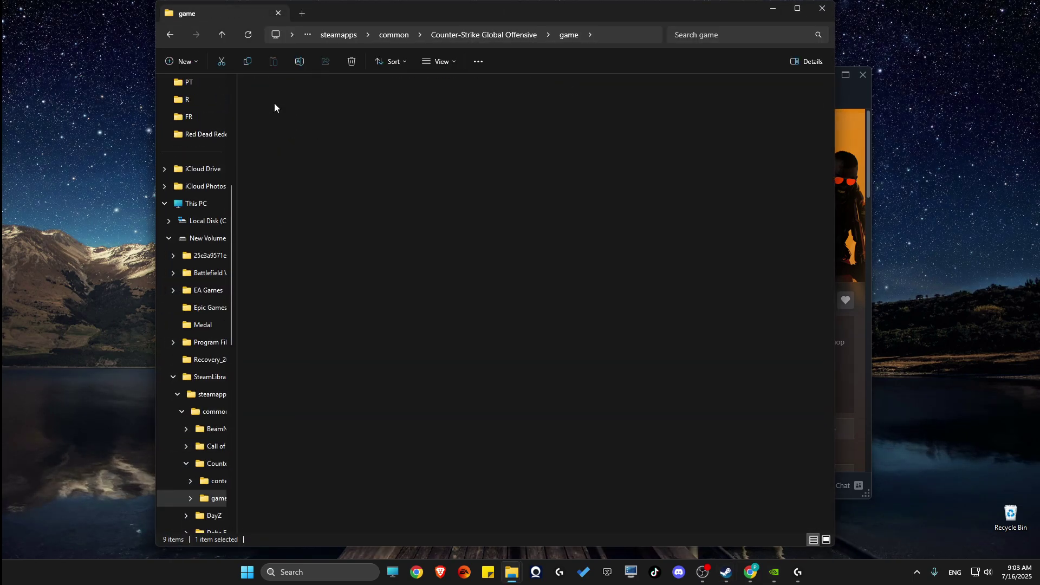
{"action": "double_click", "coordinate": [274, 99]}
{"action": "scroll", "coordinate": [309, 157], "scroll_direction": "down", "scroll_amount": 3}
{"action": "scroll", "coordinate": [314, 177], "scroll_direction": "down", "scroll_amount": 8}
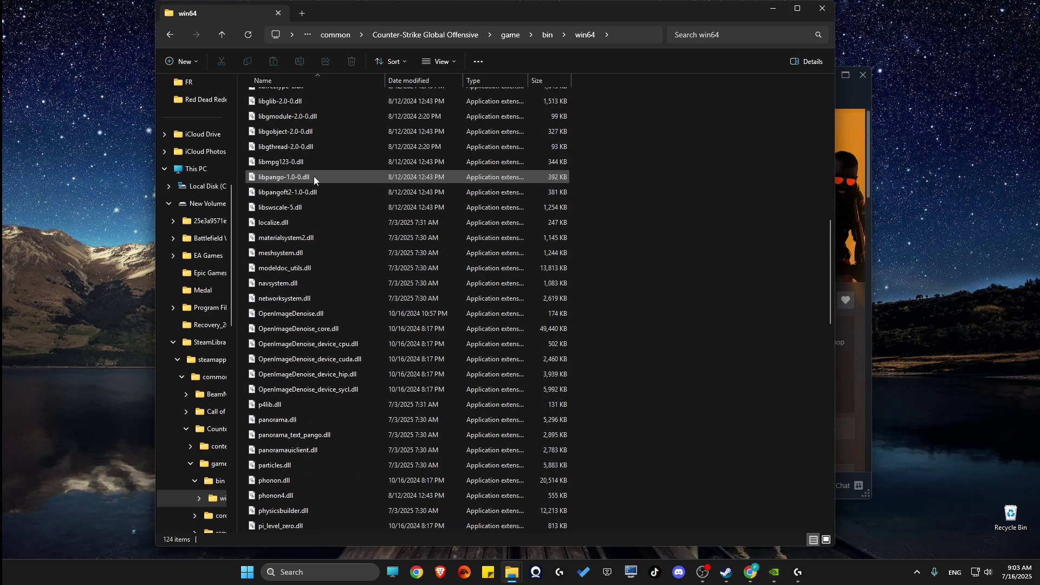
{"action": "scroll", "coordinate": [314, 181], "scroll_direction": "down", "scroll_amount": 7}
{"action": "scroll", "coordinate": [314, 185], "scroll_direction": "down", "scroll_amount": 9}
{"action": "scroll", "coordinate": [321, 191], "scroll_direction": "up", "scroll_amount": 10}
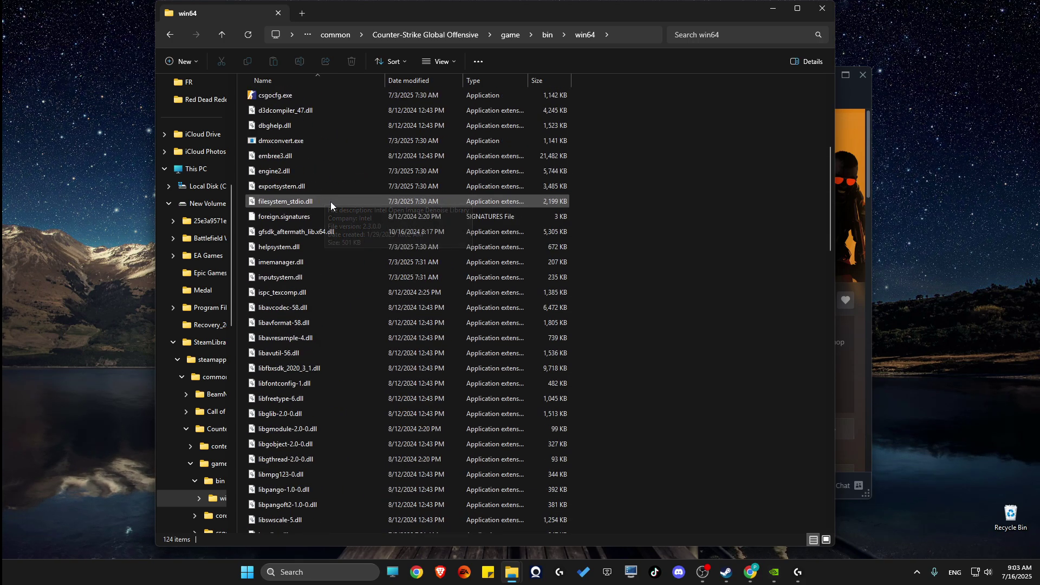
{"action": "scroll", "coordinate": [330, 202], "scroll_direction": "up", "scroll_amount": 20}
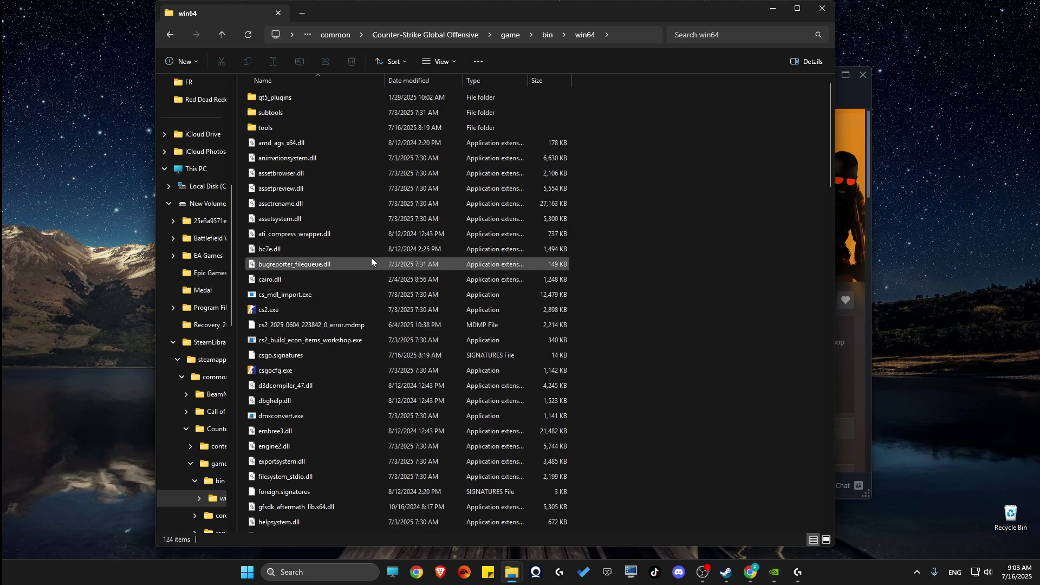
{"action": "left_click", "coordinate": [628, 35]}
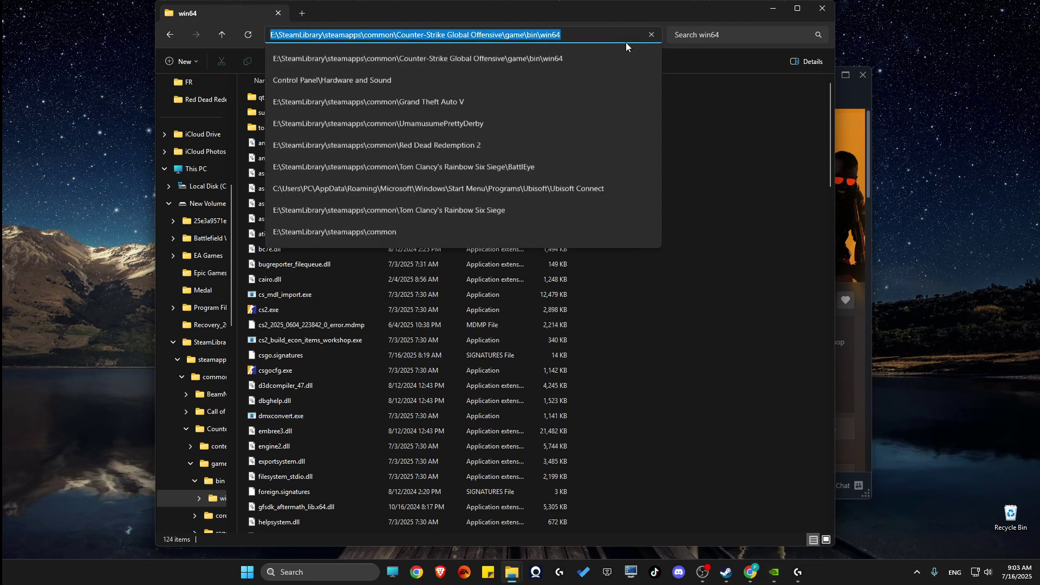
{"action": "left_click", "coordinate": [829, 10]}
Step: Close Steam and open Windows Defender Firewall from search
{"action": "left_click", "coordinate": [740, 133]}
{"action": "key", "text": "alt+F4"}
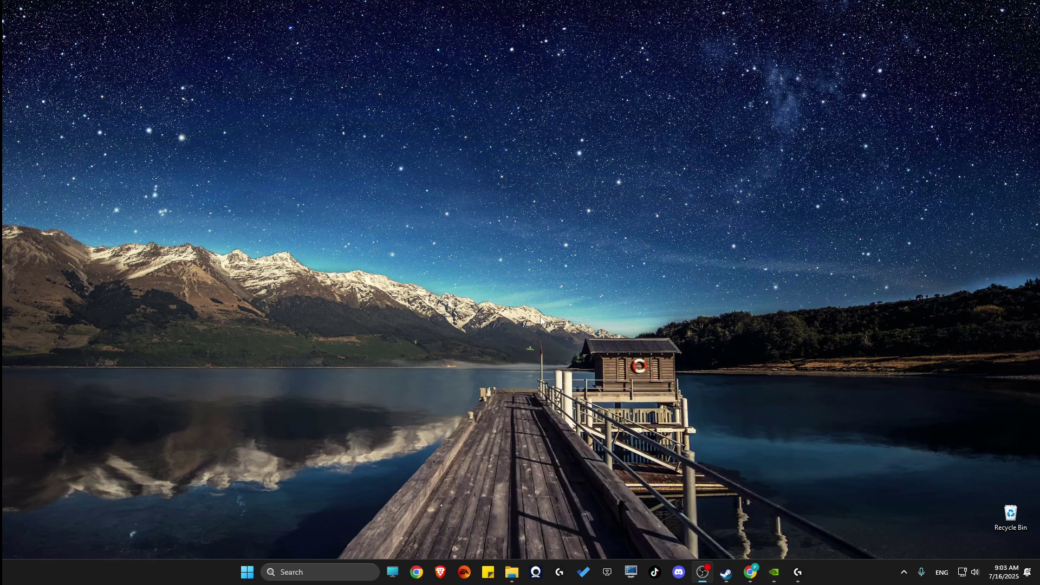
{"action": "left_click", "coordinate": [325, 572]}
{"action": "type", "text": "windows"}
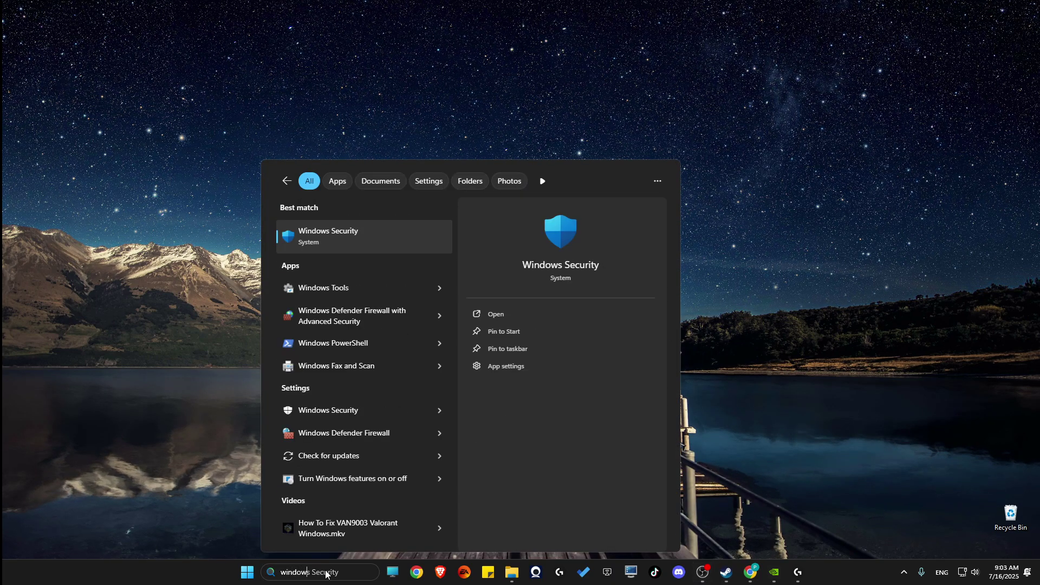
{"action": "type", "text": " de"}
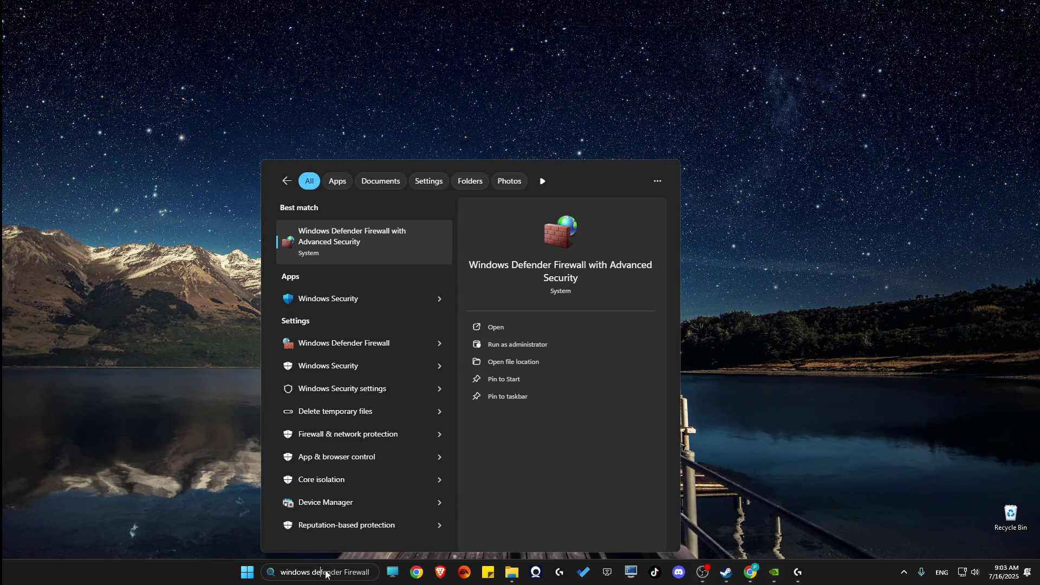
{"action": "left_click", "coordinate": [345, 343]}
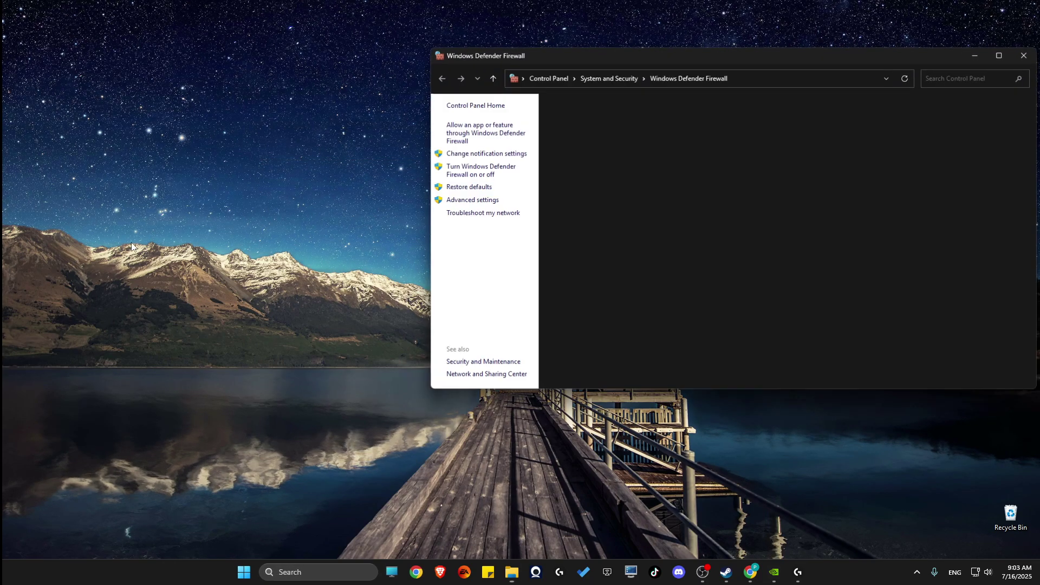
Step: In Allowed apps, unlock editing and start browsing for another app to allow
{"action": "left_click", "coordinate": [490, 132]}
{"action": "left_click_drag", "start_coordinate": [610, 58], "coordinate": [379, 109]}
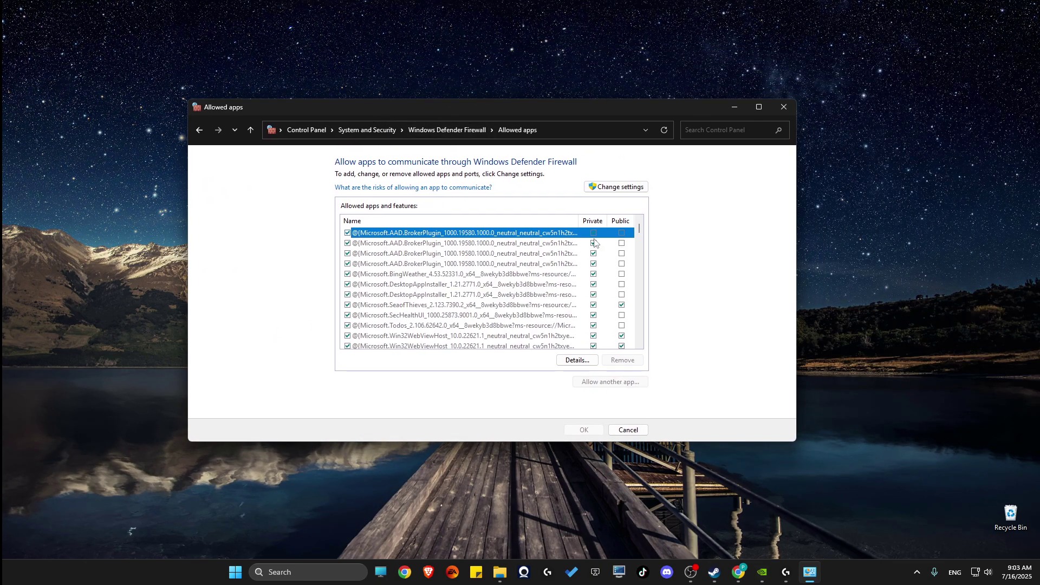
{"action": "left_click", "coordinate": [621, 187]}
{"action": "left_click", "coordinate": [611, 382]}
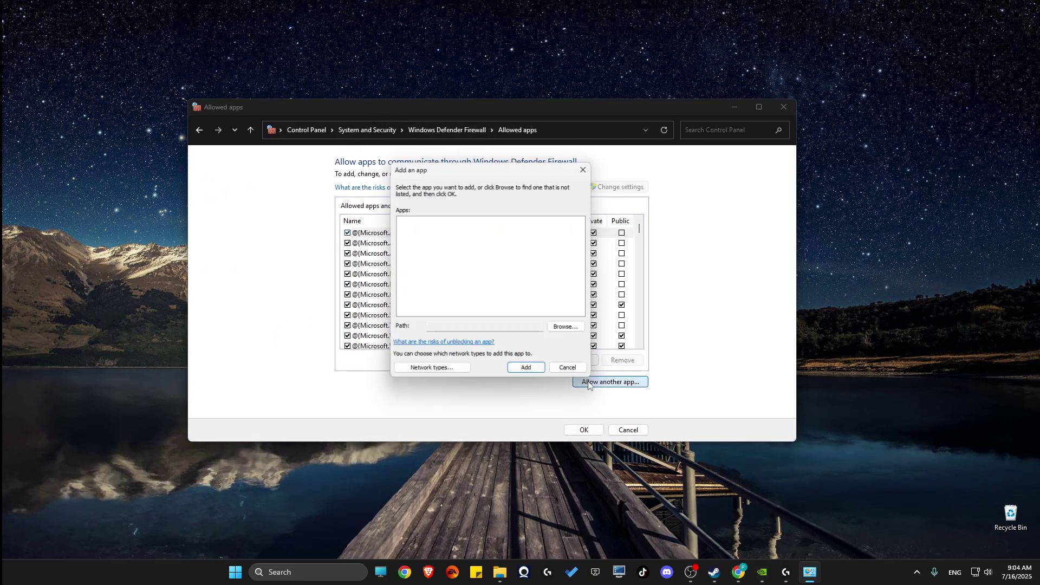
{"action": "left_click", "coordinate": [569, 329]}
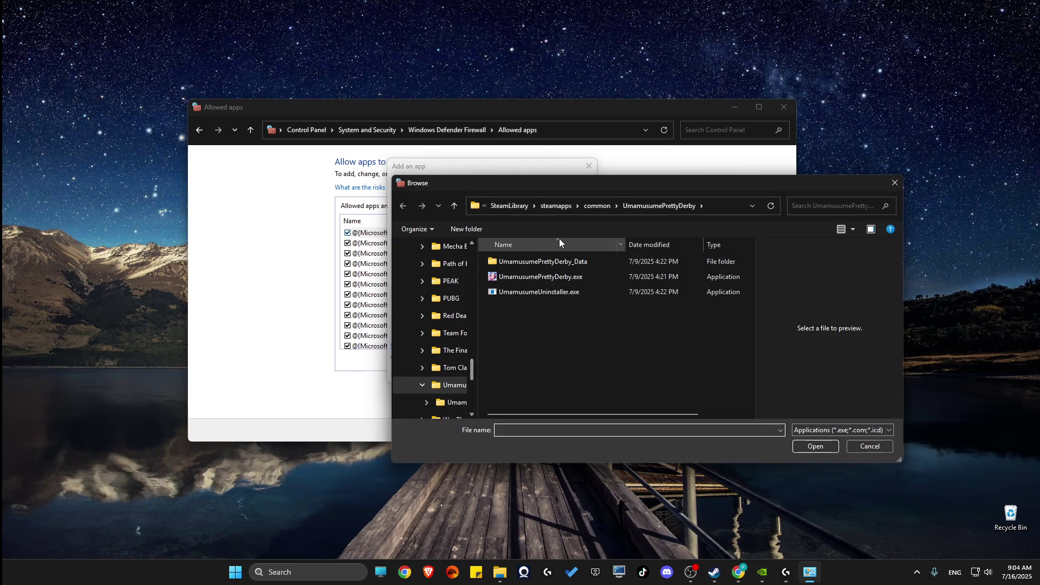
Step: Pick win64\cs2.exe, add it, and dismiss the already-an-exception error
{"action": "left_click", "coordinate": [711, 209]}
{"action": "type", "text": "E:\\SteamLibrary\\steamapps\\common\\Counter-Strike Global Offensive\\game\\bin\\win64"}
{"action": "key", "text": "Return"}
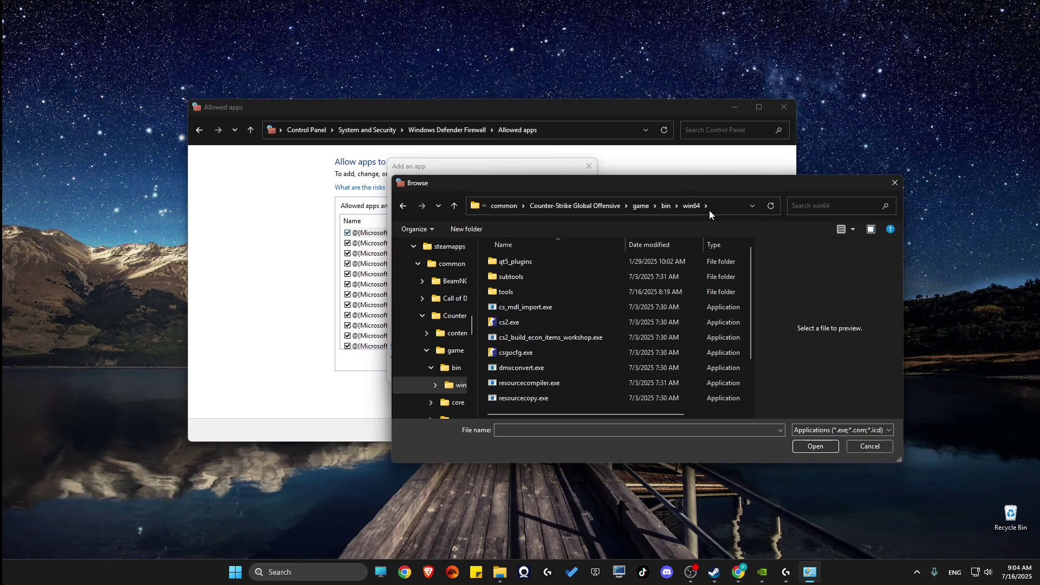
{"action": "left_click", "coordinate": [675, 322]}
{"action": "left_click", "coordinate": [814, 447]}
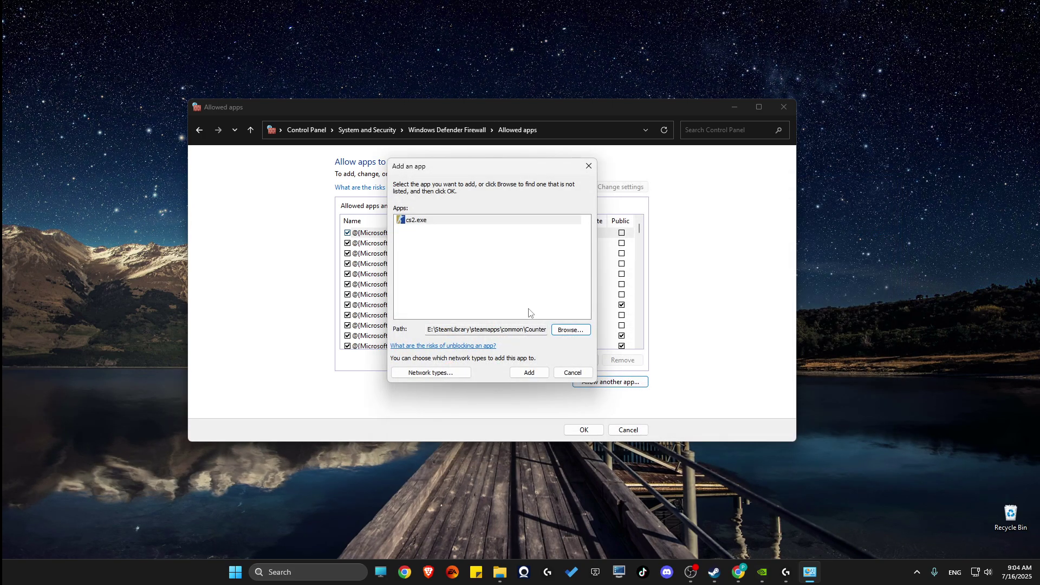
{"action": "left_click", "coordinate": [530, 373]}
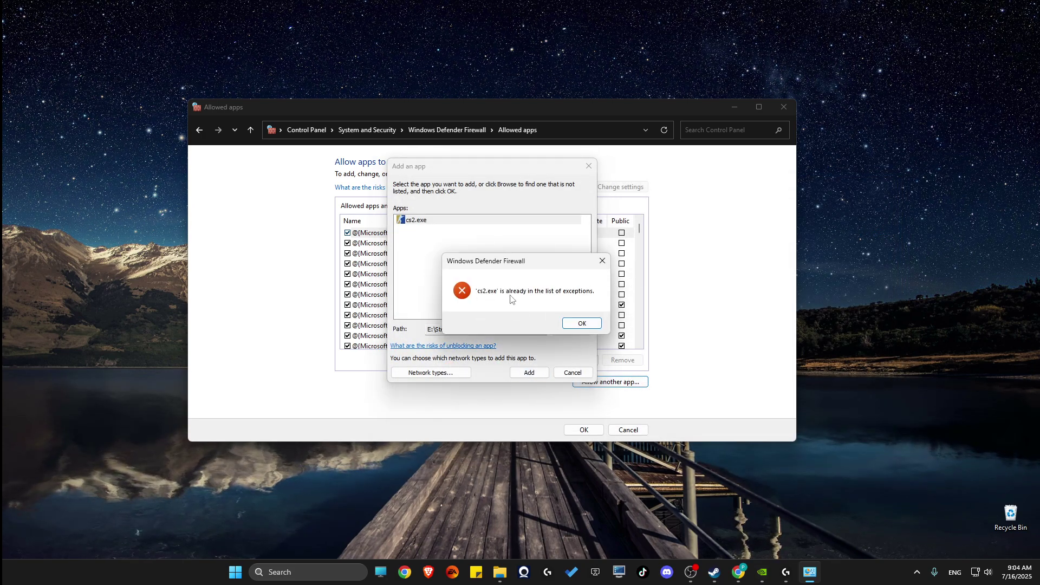
{"action": "left_click", "coordinate": [581, 324]}
Step: Close the firewall windows and open Virus & threat protection
{"action": "left_click", "coordinate": [573, 373]}
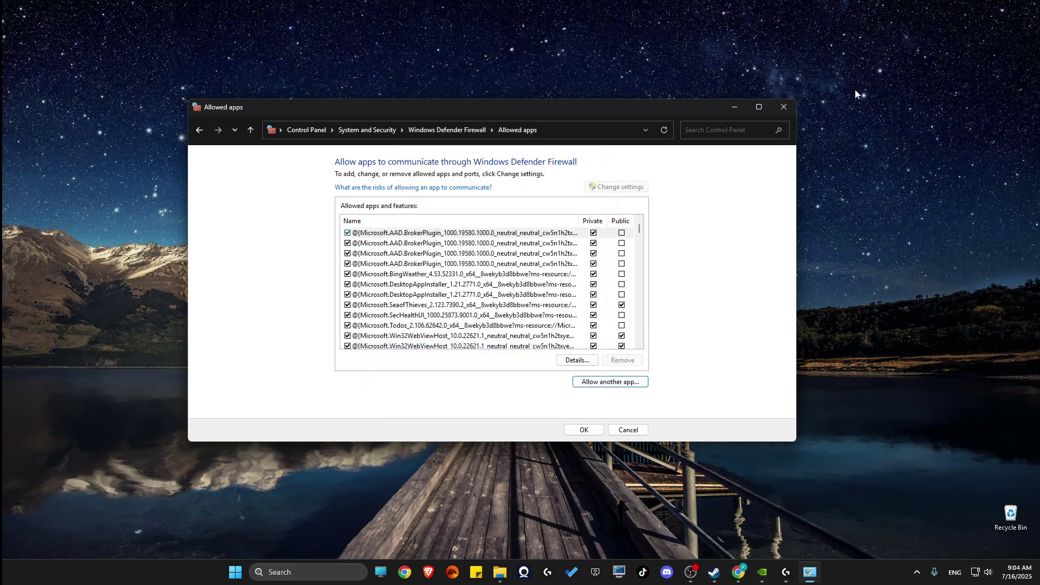
{"action": "left_click", "coordinate": [785, 106]}
{"action": "left_click", "coordinate": [303, 572]}
{"action": "type", "text": "virus"}
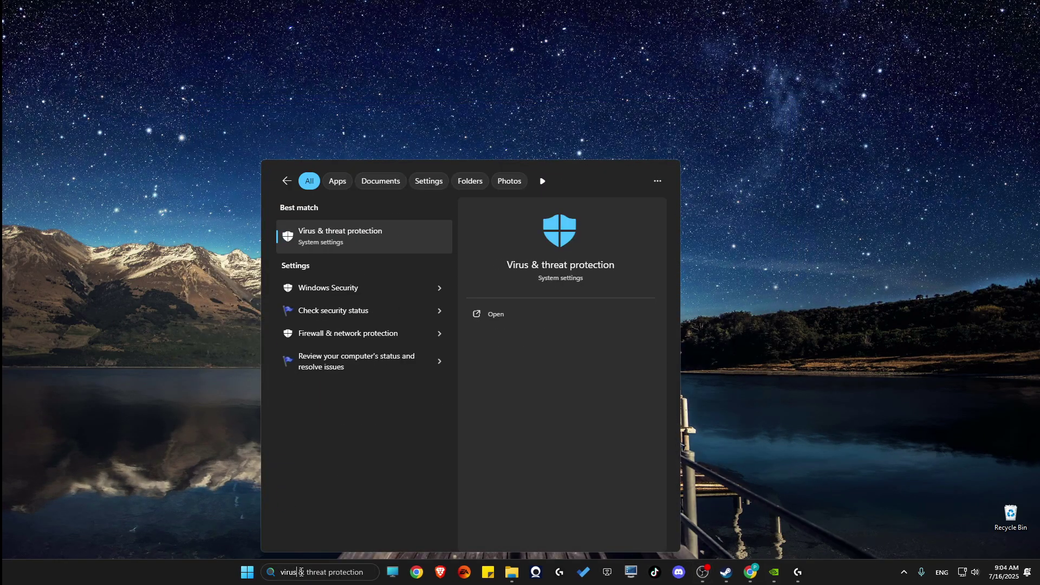
{"action": "left_click", "coordinate": [309, 246]}
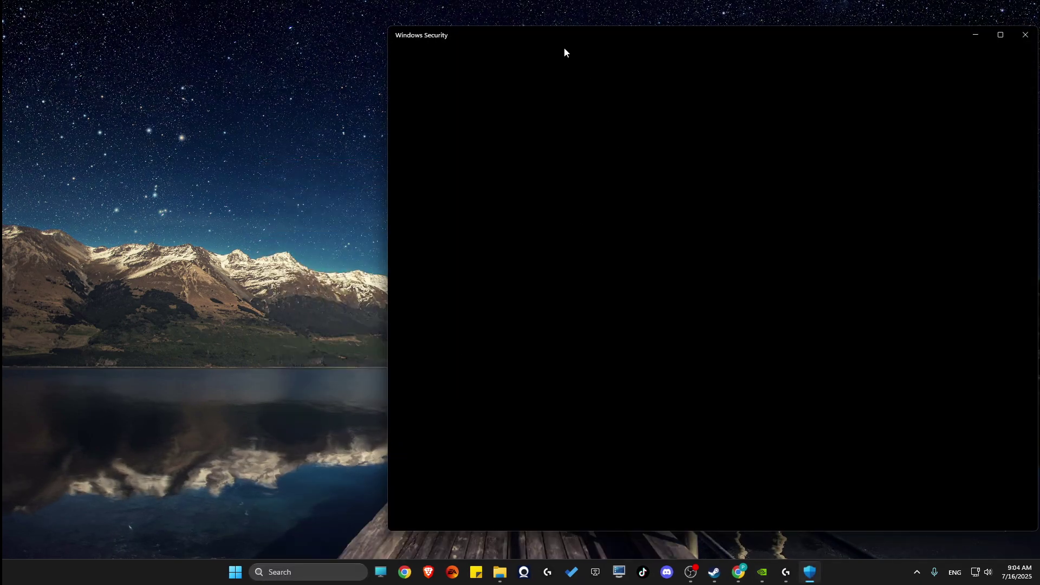
Step: Add the pasted win64 folder as a Defender exclusion, then close Windows Security
{"action": "mouse_move", "coordinate": [564, 47]}
{"action": "left_mouse_down"}
{"action": "mouse_move", "coordinate": [388, 66]}
{"action": "mouse_move", "coordinate": [343, 51]}
{"action": "left_mouse_up"}
{"action": "scroll", "coordinate": [443, 282], "scroll_direction": "down", "scroll_amount": 1}
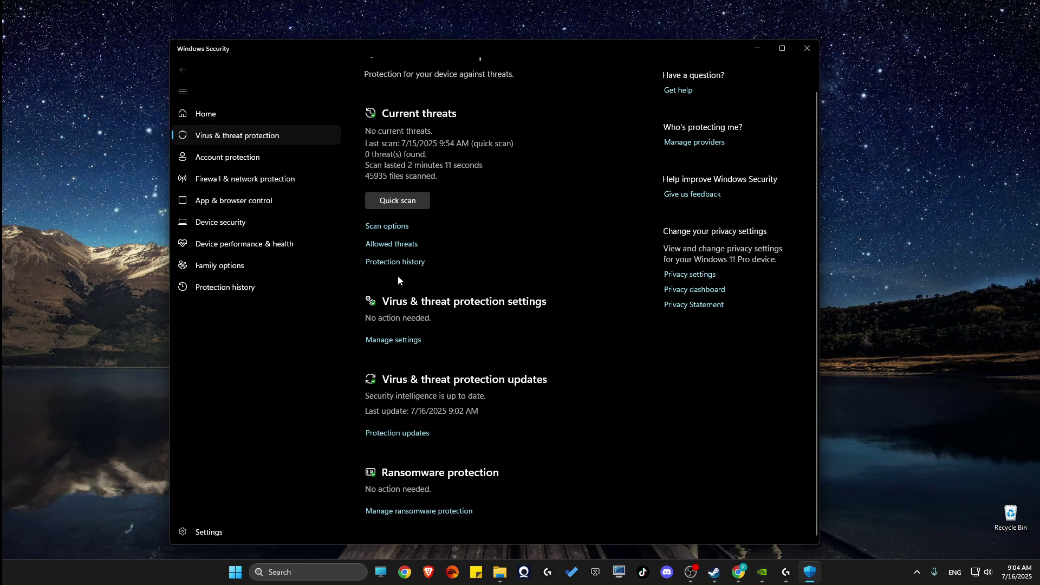
{"action": "left_click", "coordinate": [398, 343]}
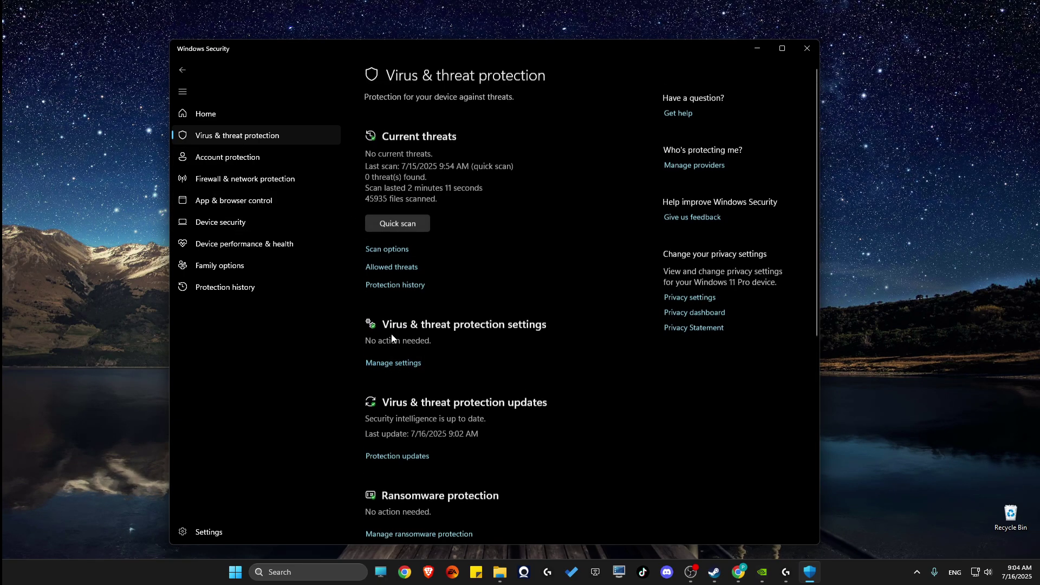
{"action": "scroll", "coordinate": [454, 310], "scroll_direction": "down", "scroll_amount": 5}
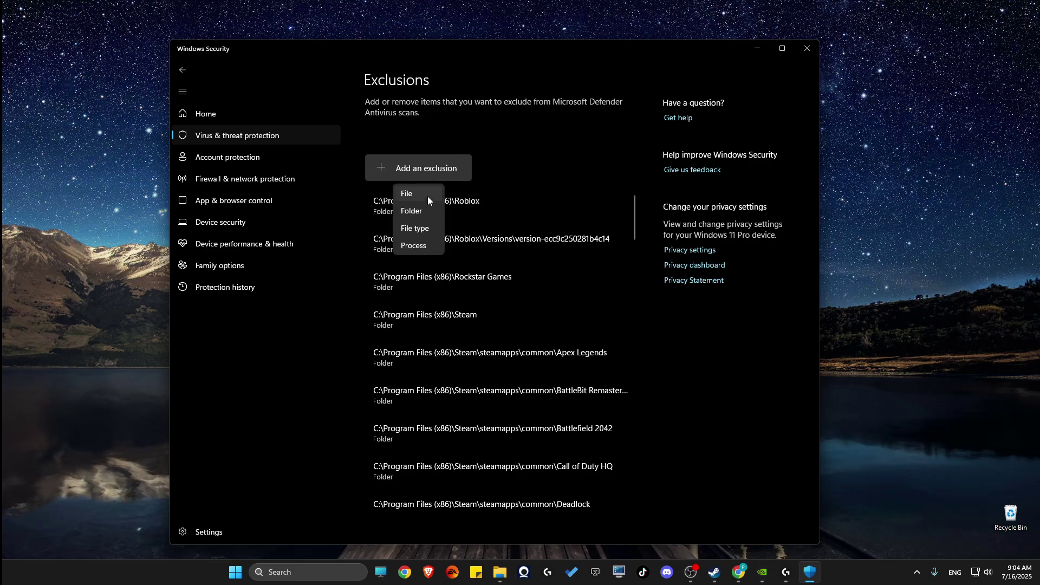
{"action": "left_click", "coordinate": [437, 211]}
{"action": "left_click", "coordinate": [517, 71]}
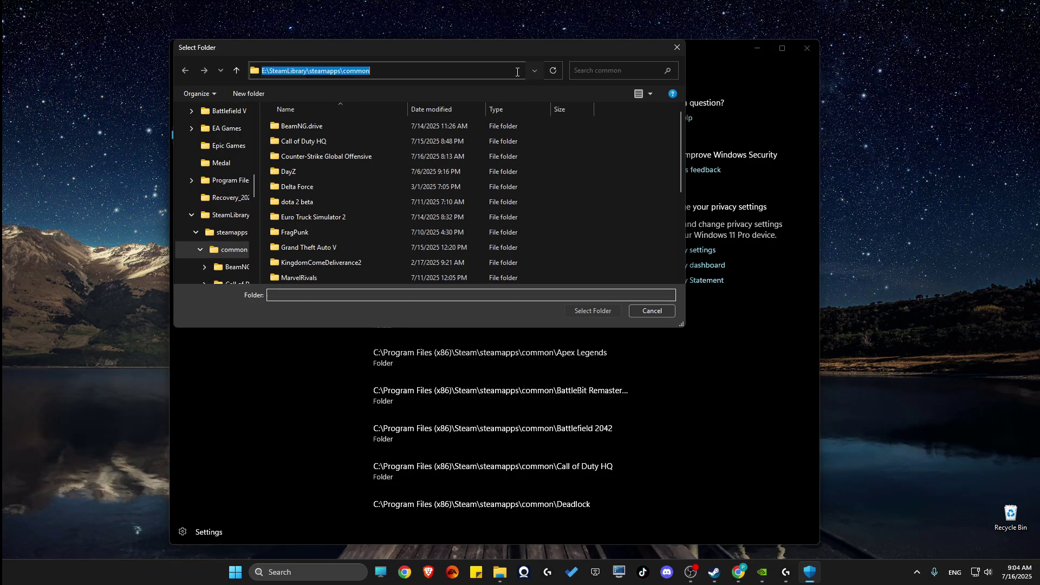
{"action": "type", "text": "E:\\SteamLibrary\\steamapps\\common\\Counter-Strike Global Offensive\\game\\bin\\win64"}
{"action": "key", "text": "Return"}
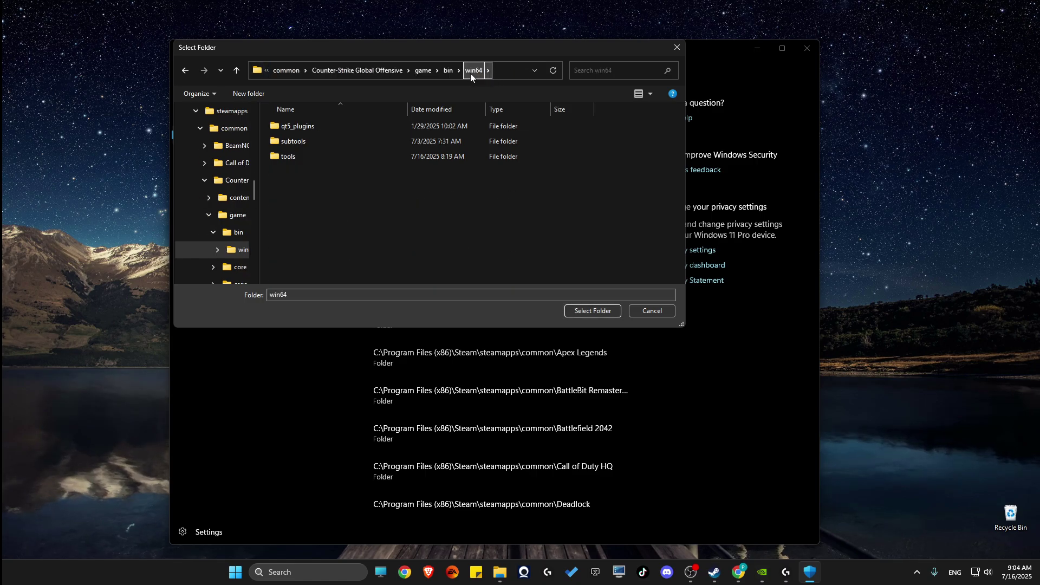
{"action": "left_click", "coordinate": [590, 311]}
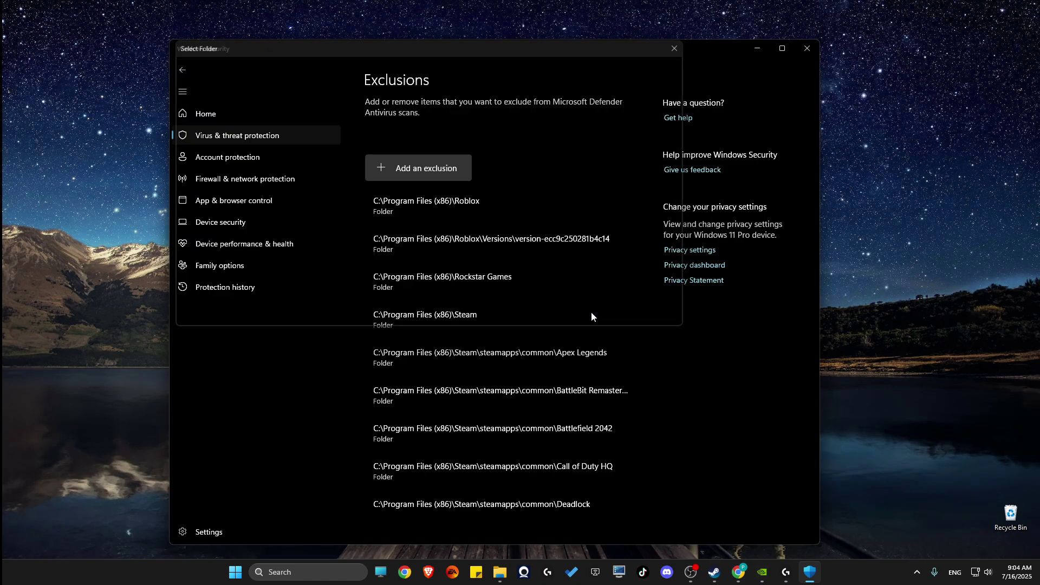
{"action": "key", "text": "alt+F4"}
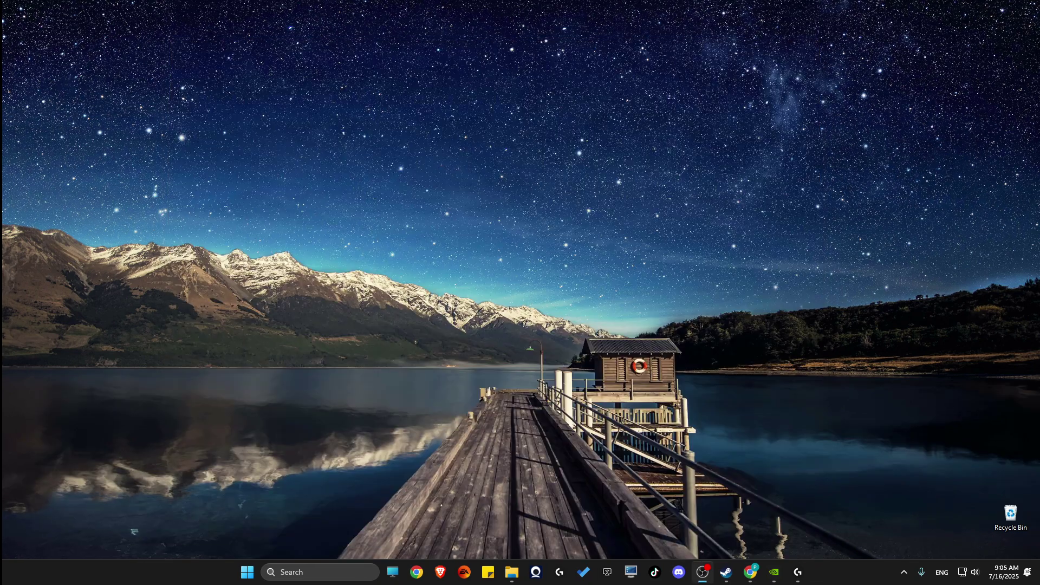
Step: Launch gpedit.msc via Run and expand Computer Configuration's Windows Settings
{"action": "left_click", "coordinate": [313, 572]}
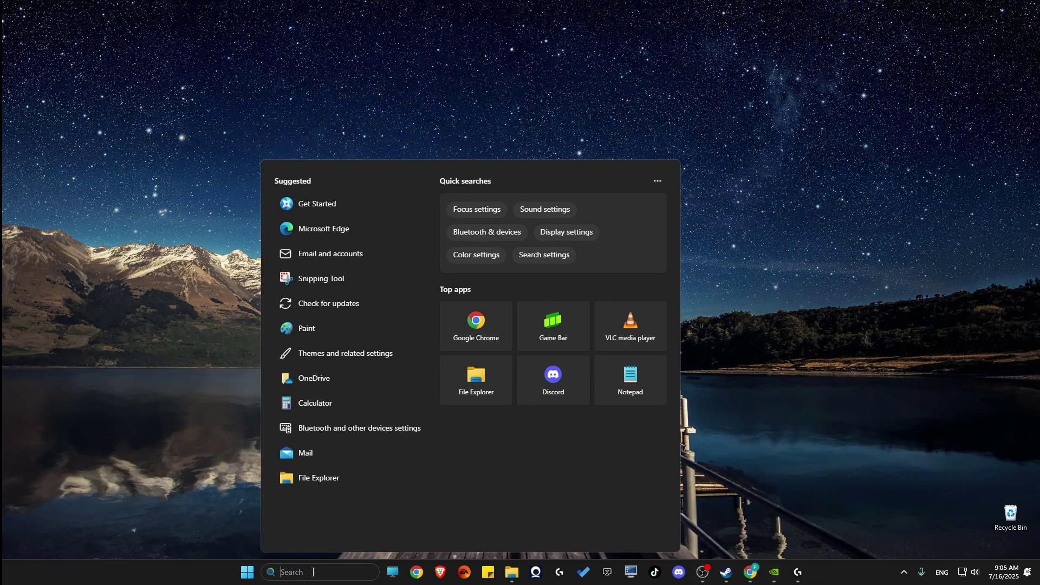
{"action": "type", "text": "run"}
{"action": "key", "text": "Return"}
{"action": "type", "text": "gpedit.msc"}
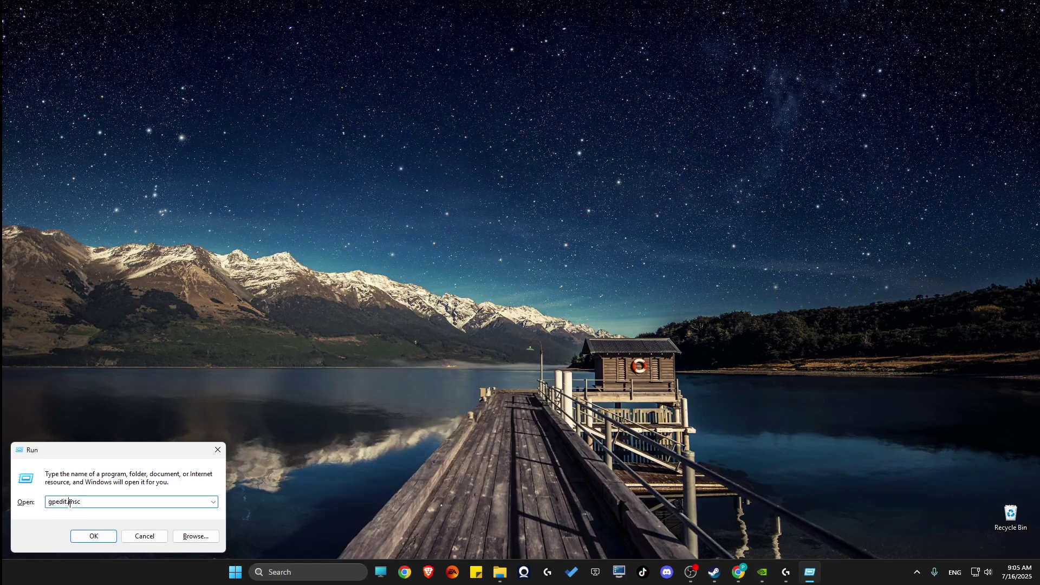
{"action": "left_click", "coordinate": [94, 536]}
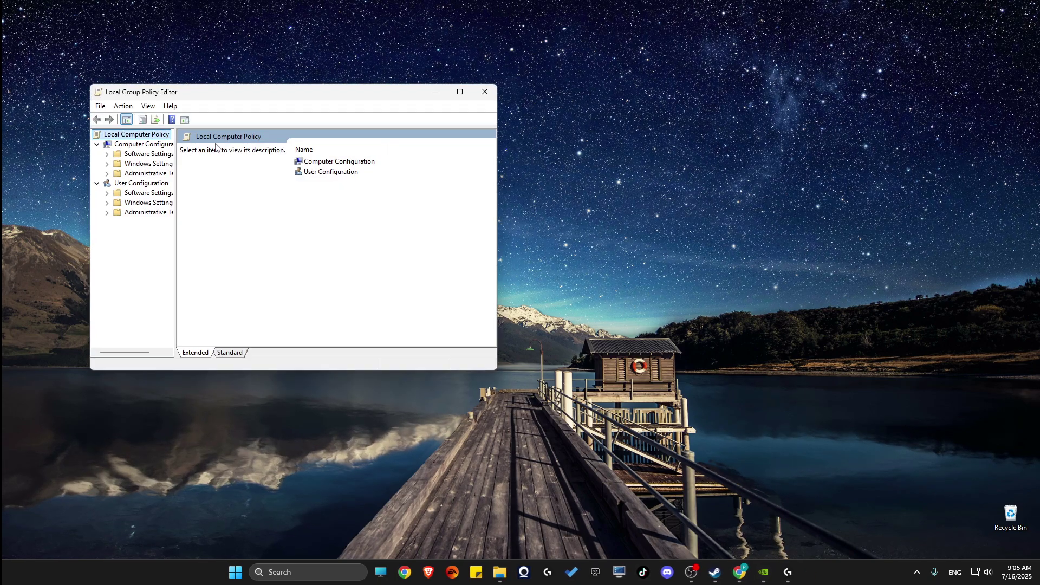
{"action": "left_click_drag", "start_coordinate": [209, 96], "coordinate": [296, 122]}
{"action": "double_click", "coordinate": [216, 188]}
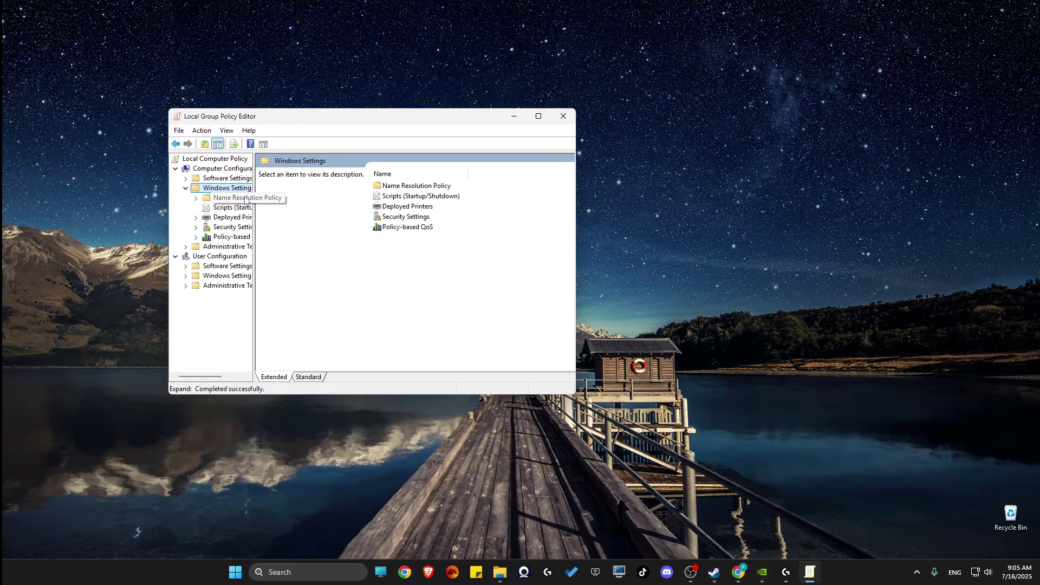
Step: Set Policy-based QoS advanced DSCP marking override to Ignored
{"action": "right_click", "coordinate": [400, 229]}
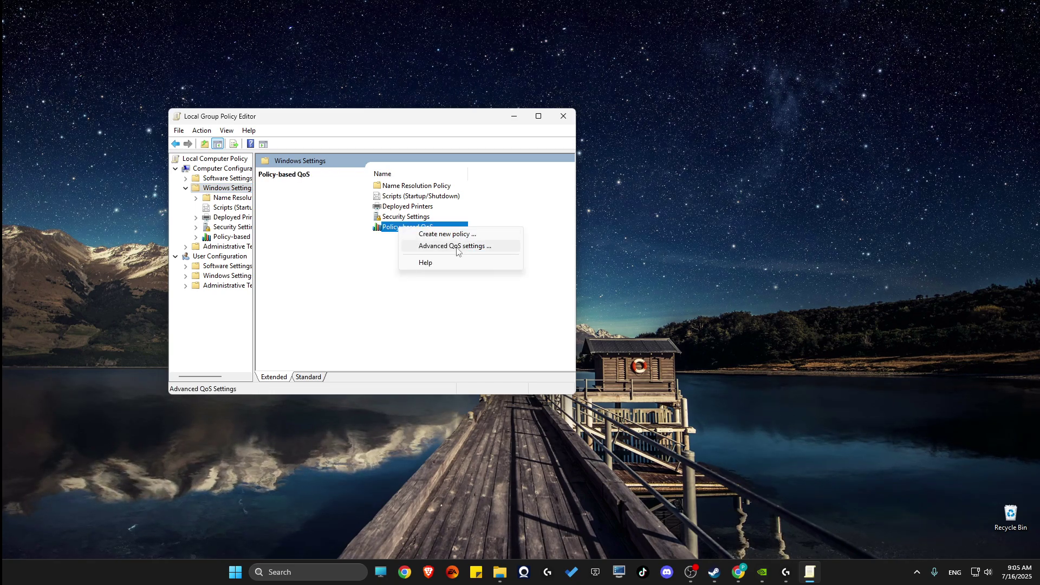
{"action": "left_click", "coordinate": [457, 247]}
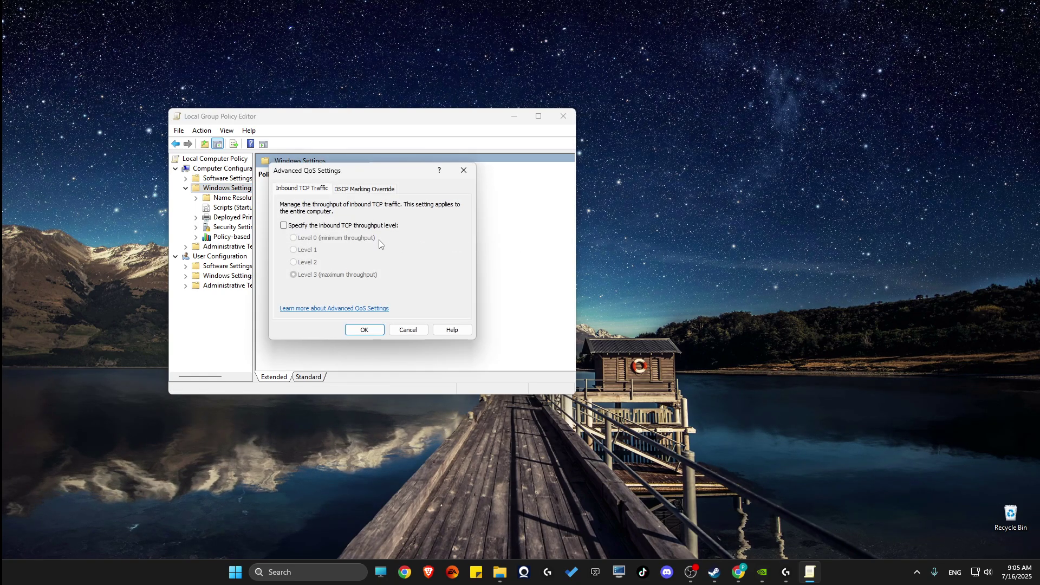
{"action": "left_click", "coordinate": [358, 189]}
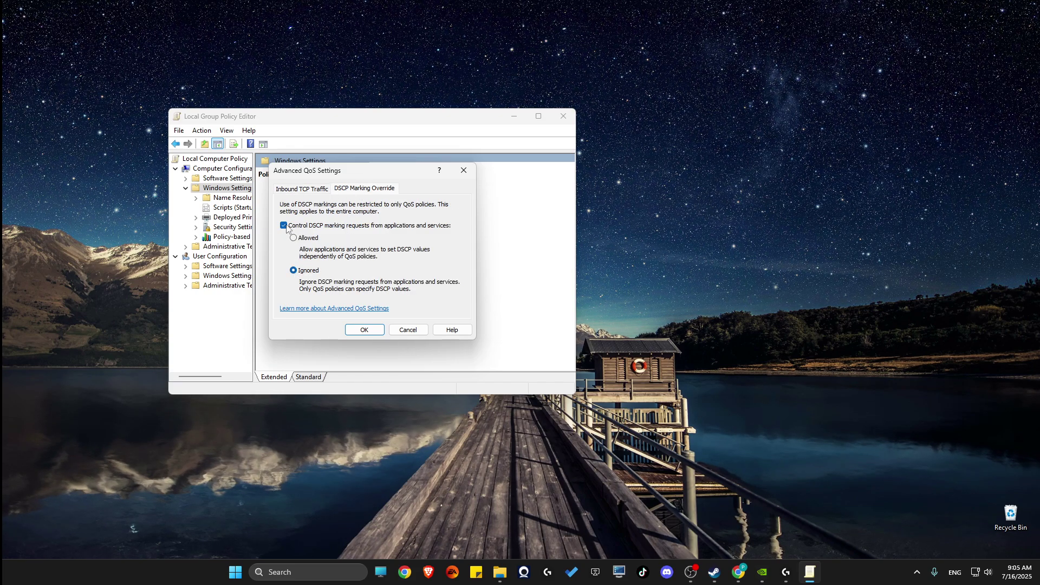
{"action": "left_click", "coordinate": [367, 330]}
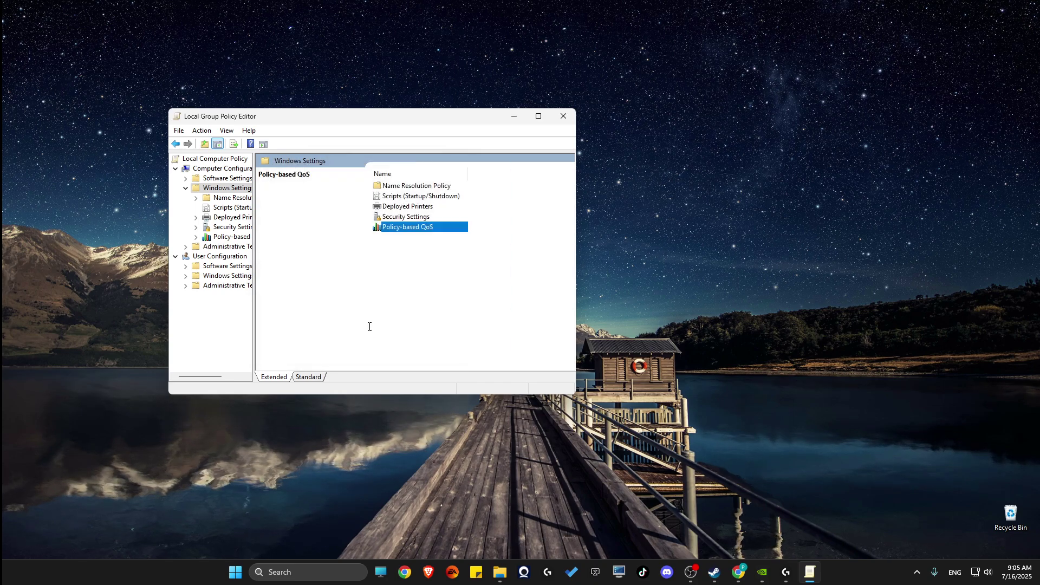
Step: Start a new QoS policy named cs22 with DSCP value 46, resolving duplicate-name errors
{"action": "right_click", "coordinate": [384, 232]}
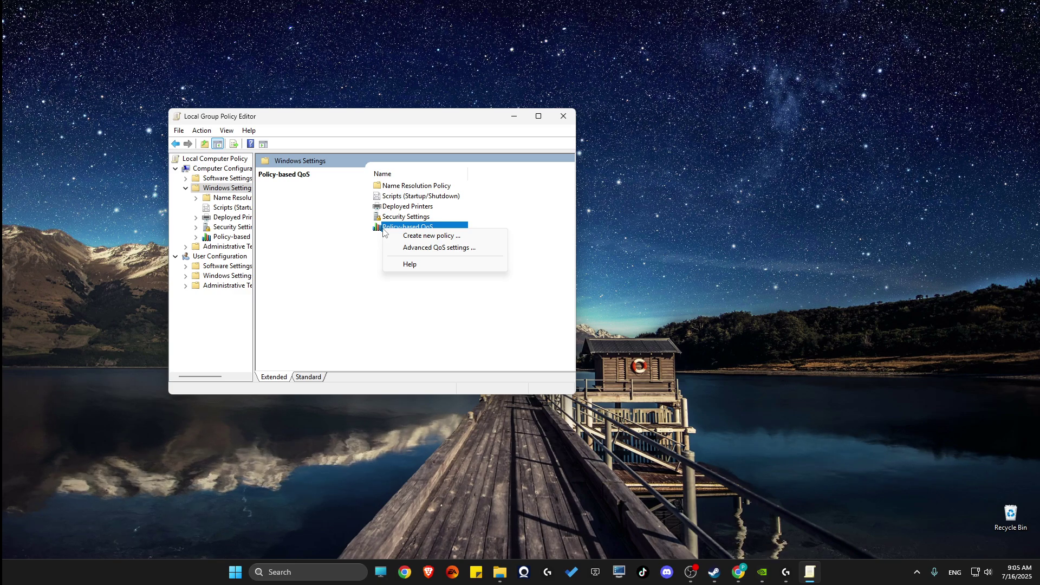
{"action": "left_click", "coordinate": [428, 236]}
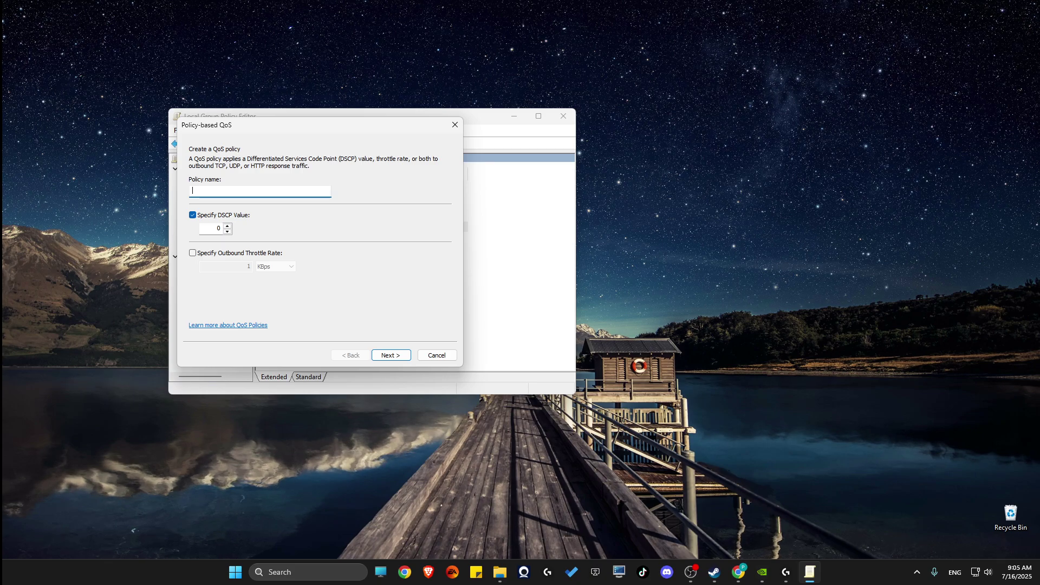
{"action": "type", "text": "cs2"}
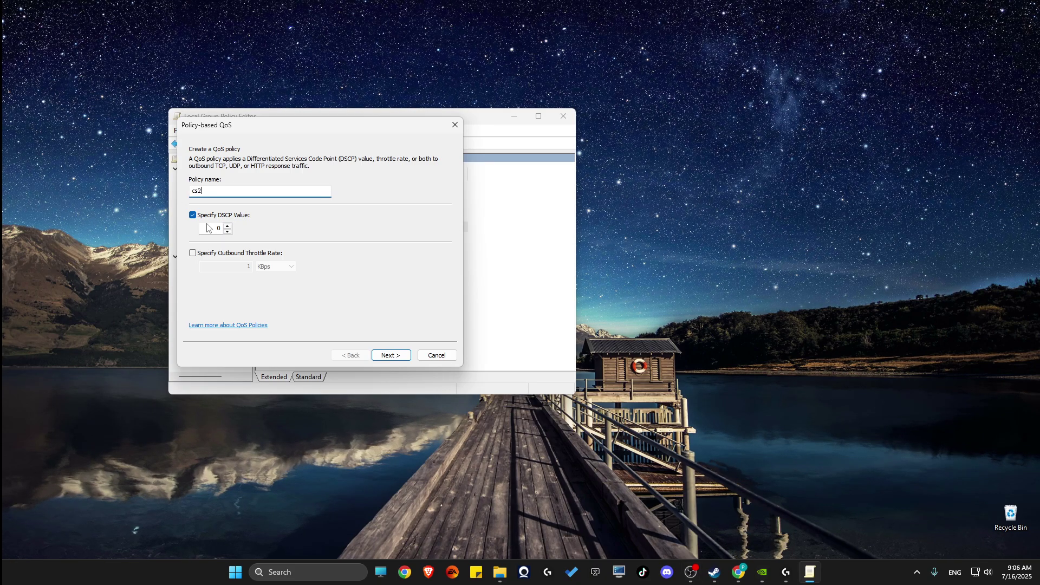
{"action": "type", "text": "46"}
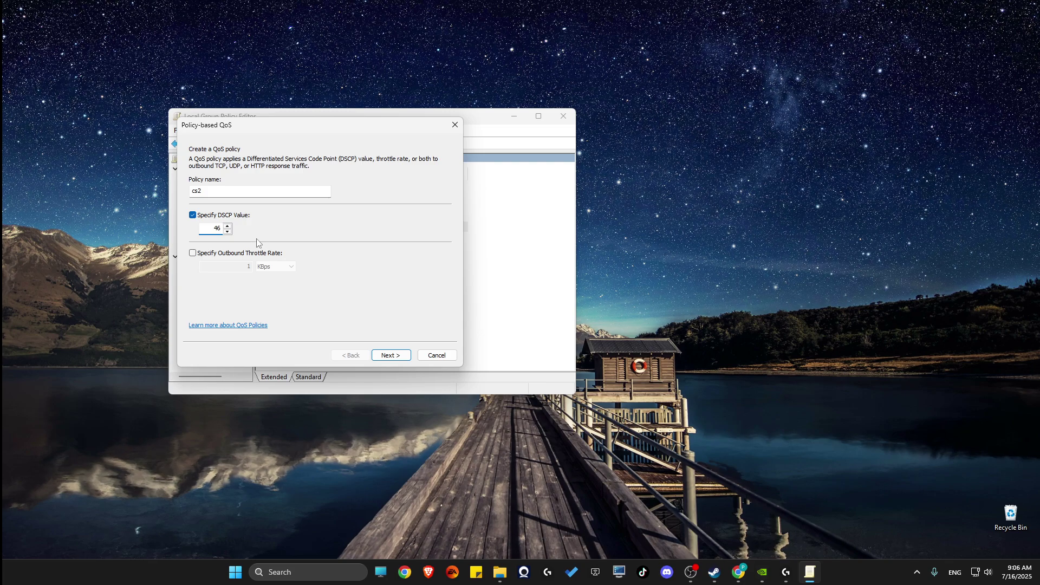
{"action": "left_click", "coordinate": [393, 355]}
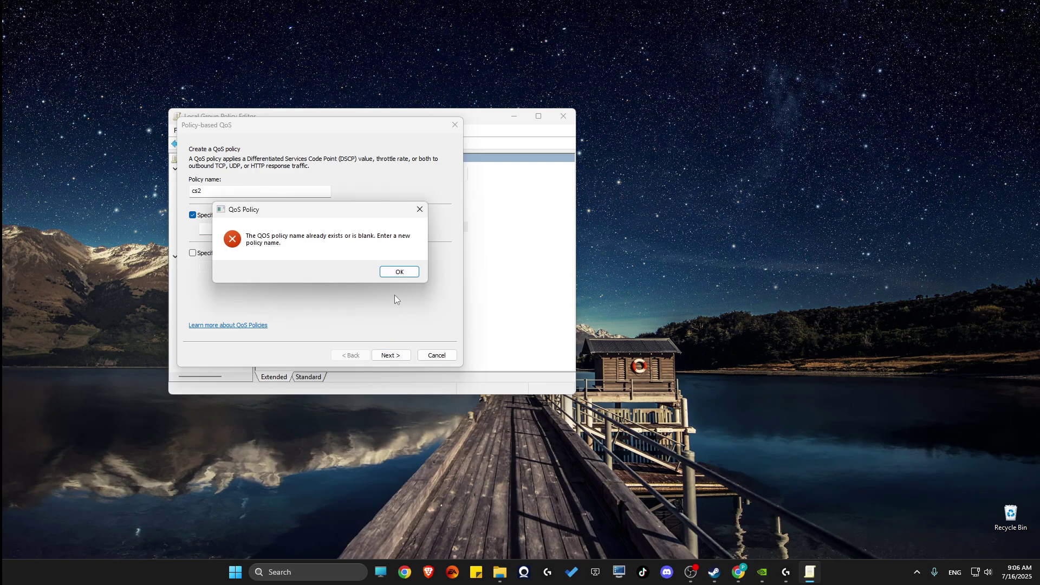
{"action": "left_click", "coordinate": [396, 271]}
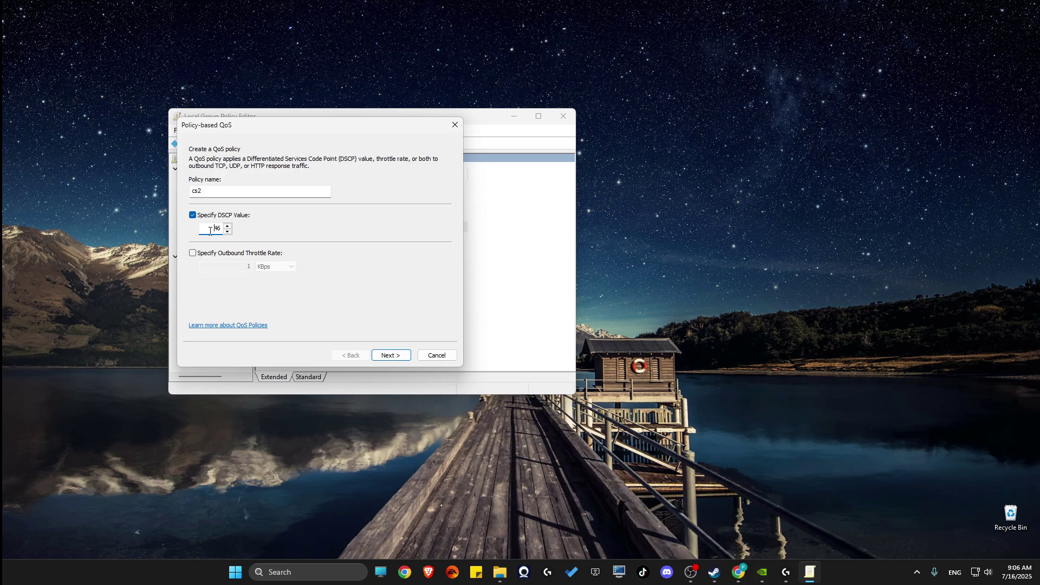
{"action": "left_click", "coordinate": [389, 355]}
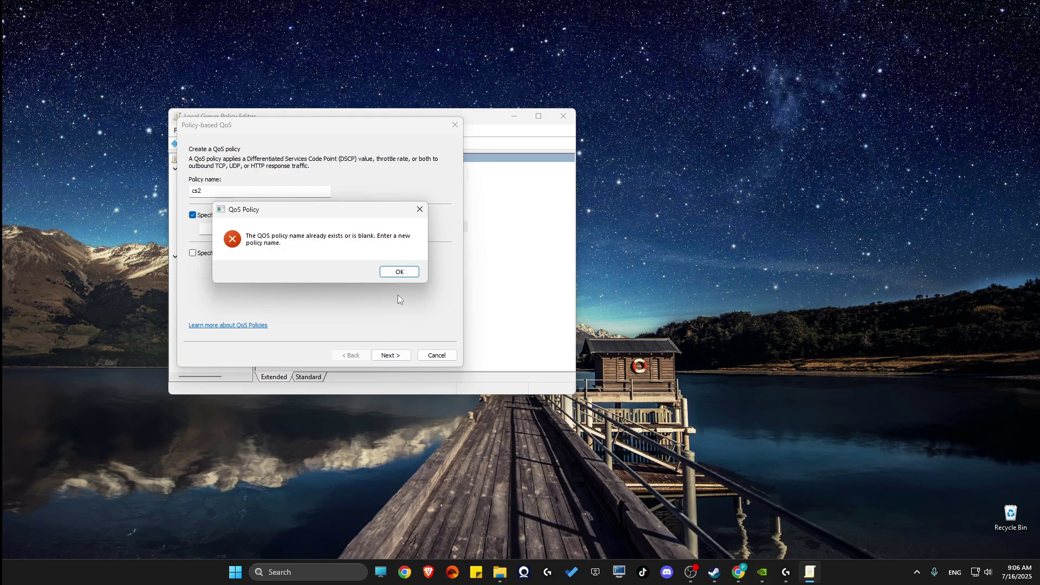
{"action": "left_click", "coordinate": [400, 272]}
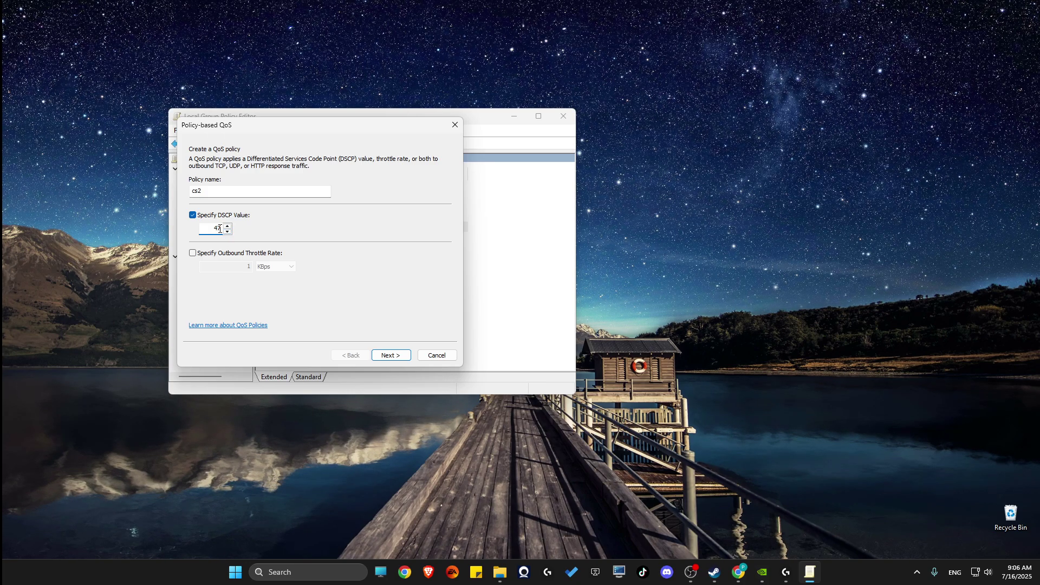
{"action": "left_click", "coordinate": [391, 355]}
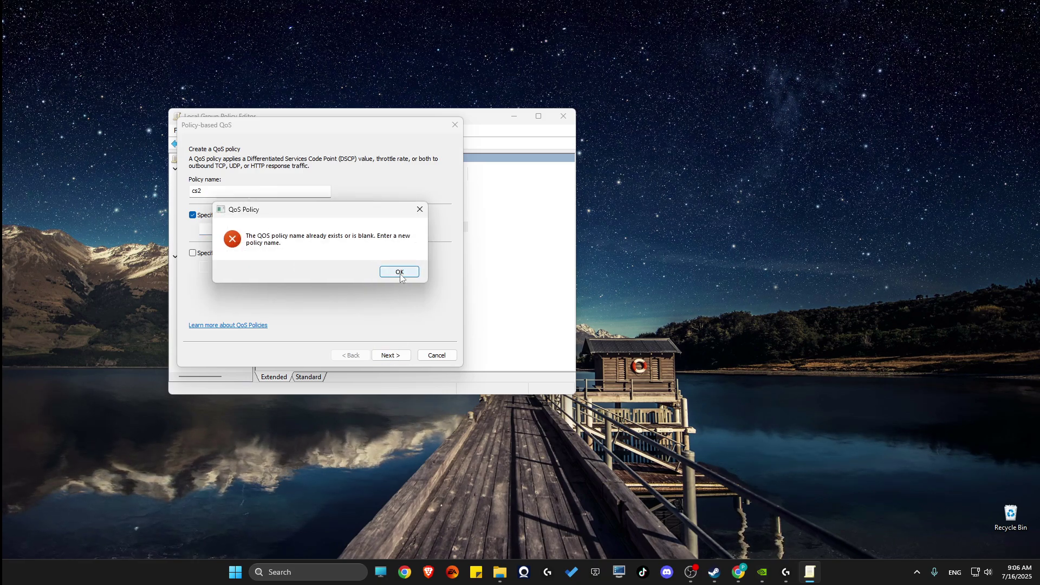
{"action": "left_click", "coordinate": [401, 277]}
{"action": "left_click", "coordinate": [219, 193]}
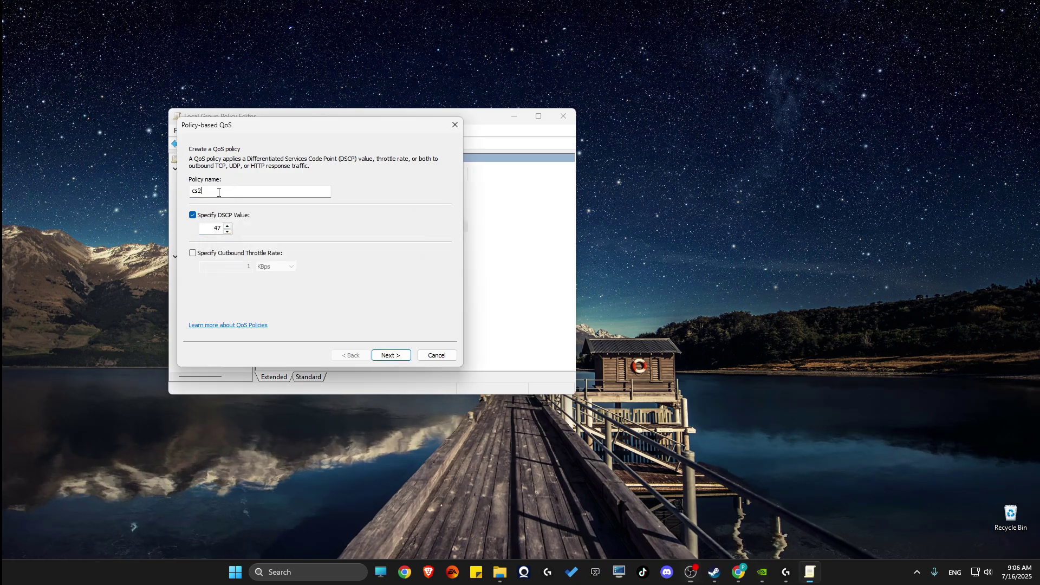
{"action": "type", "text": "2"}
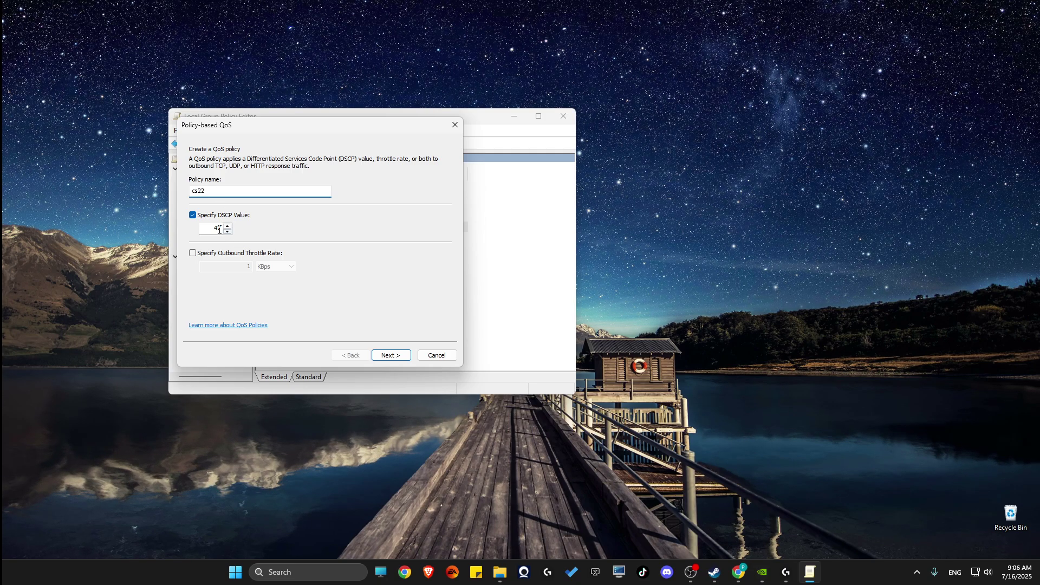
{"action": "left_click", "coordinate": [219, 230]}
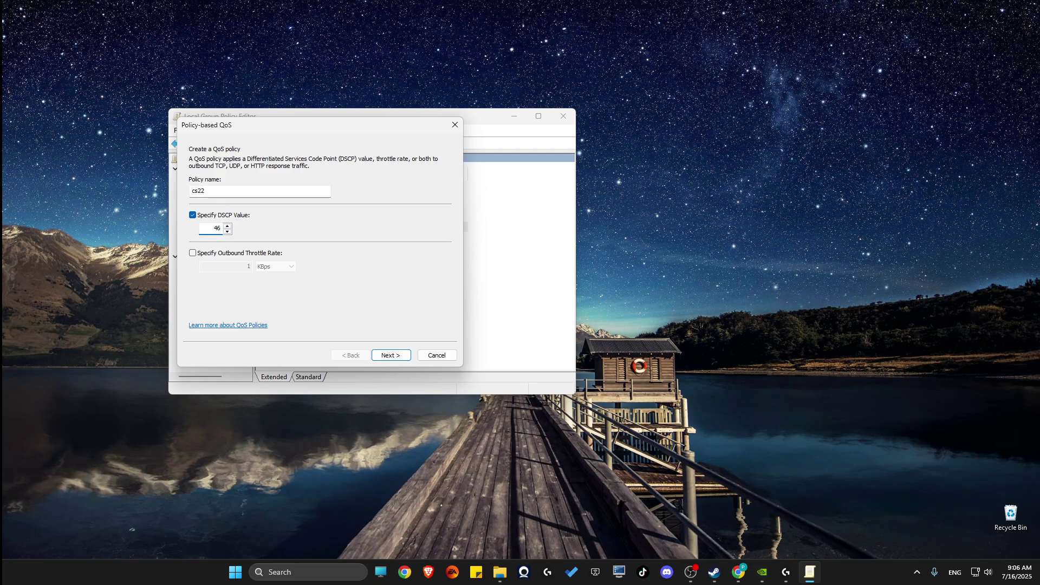
{"action": "key", "text": "Return"}
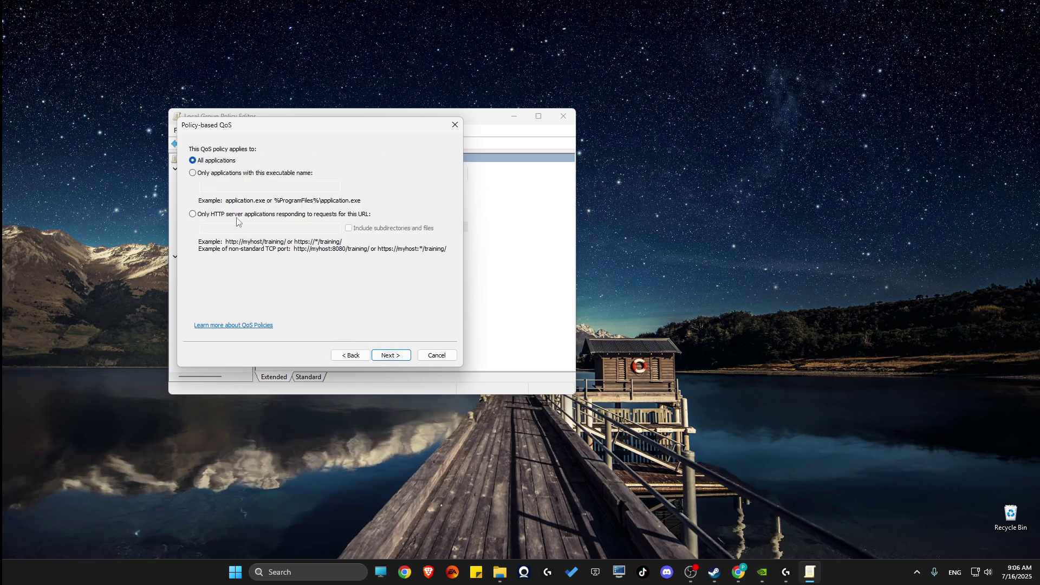
Step: Limit the policy to cs2.exe over TCP and UDP, and finish
{"action": "left_click", "coordinate": [193, 173]}
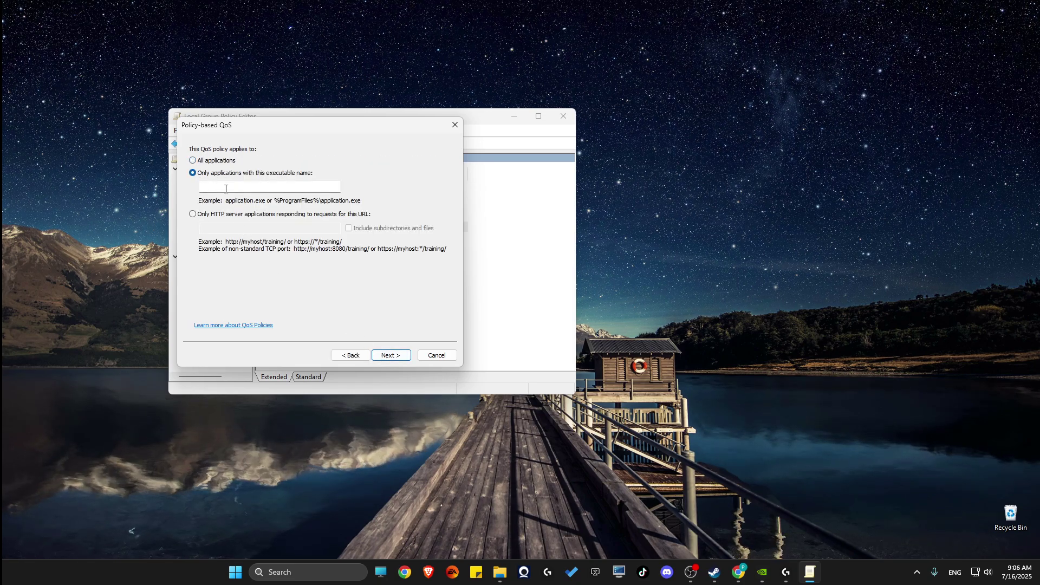
{"action": "left_click", "coordinate": [226, 189]}
{"action": "type", "text": "cs"}
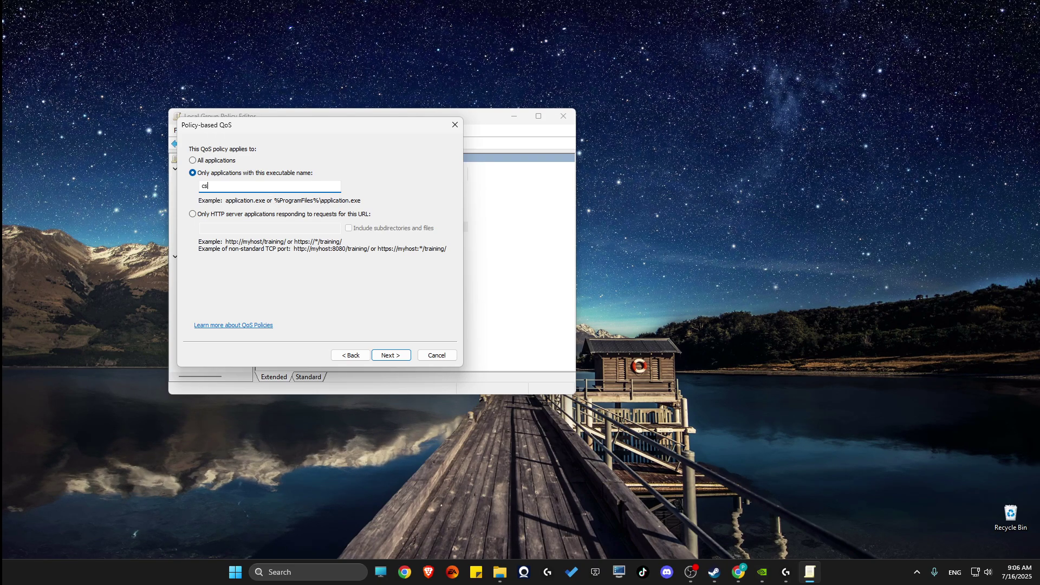
{"action": "type", "text": "2.exe"}
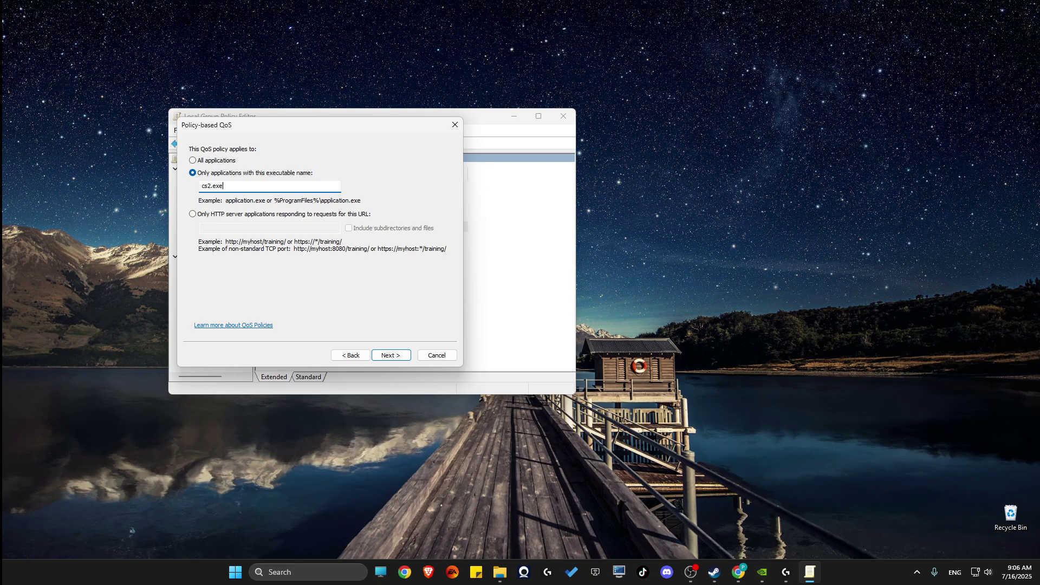
{"action": "left_click", "coordinate": [392, 356]}
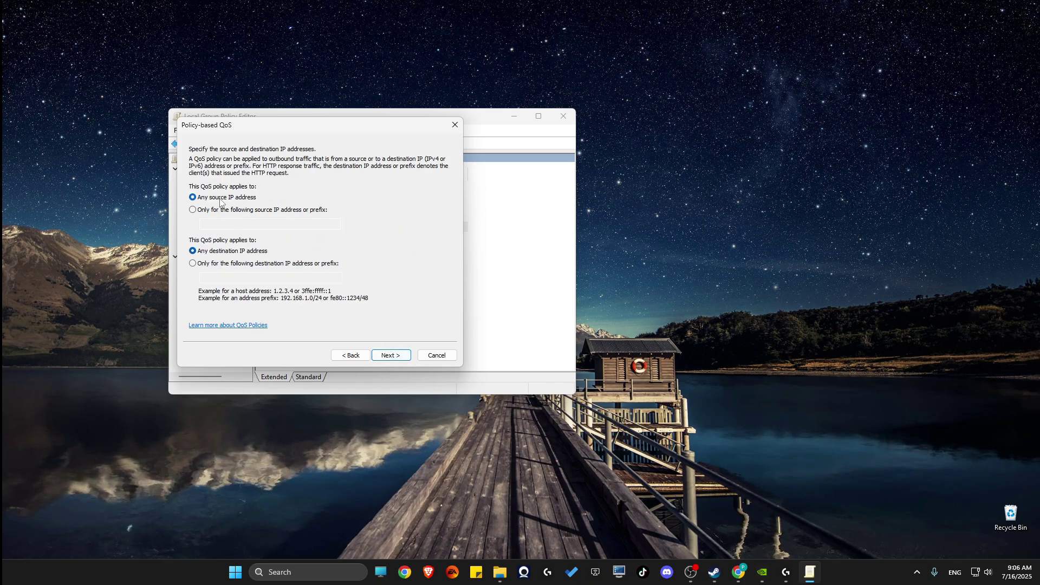
{"action": "left_click", "coordinate": [391, 356]}
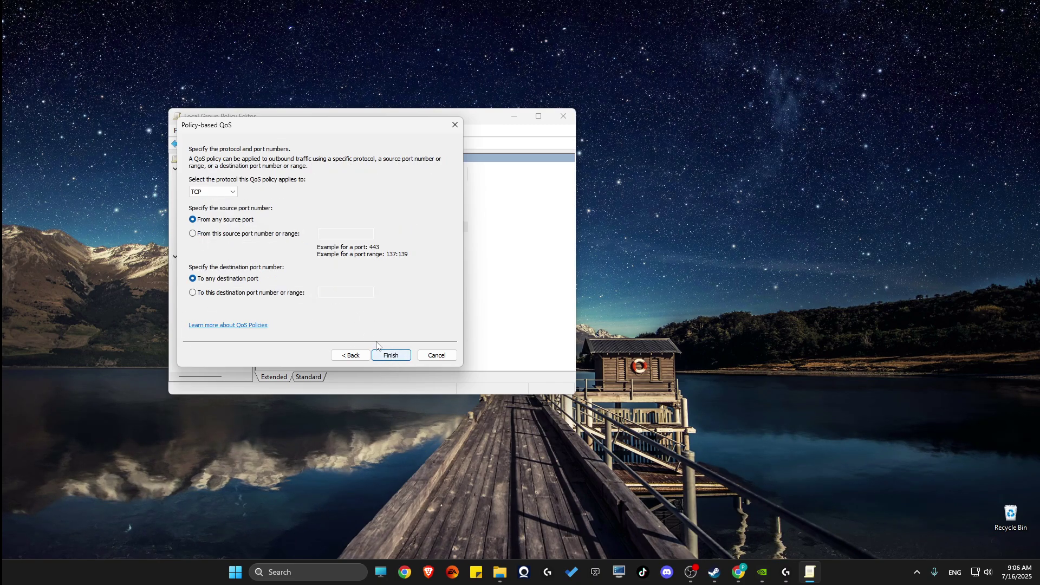
{"action": "left_click", "coordinate": [214, 192]}
{"action": "left_click", "coordinate": [212, 206]}
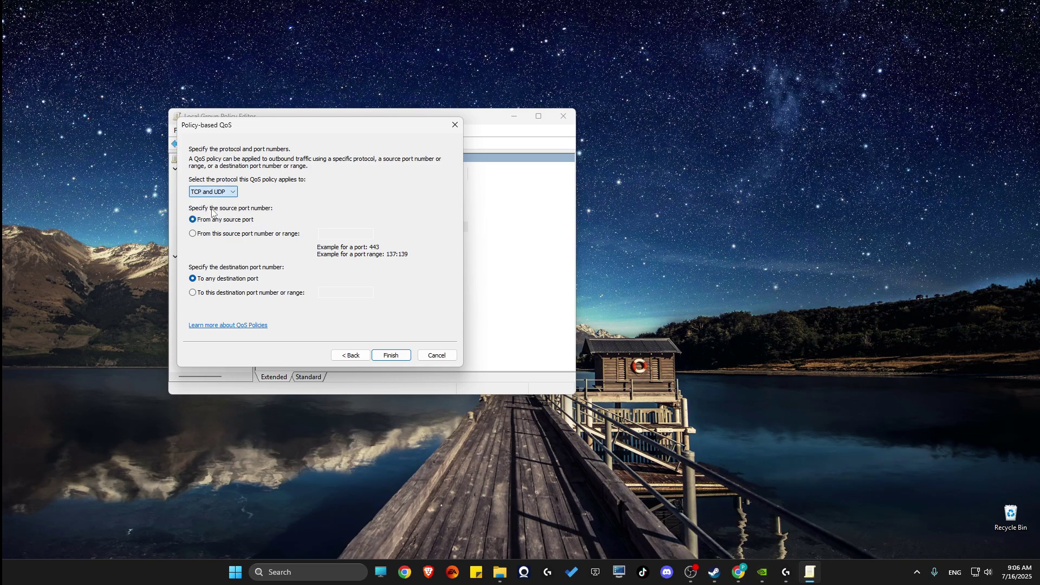
{"action": "left_click", "coordinate": [391, 355]}
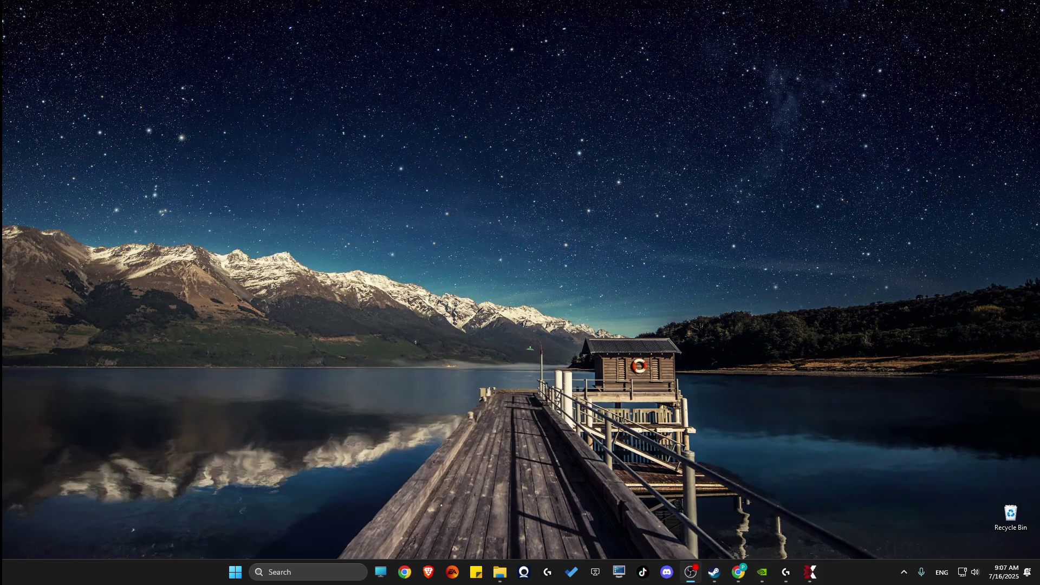
Step: Open ExitLag from the taskbar and reposition its Counter-Strike 2 Europe route window
{"action": "left_click", "coordinate": [820, 579]}
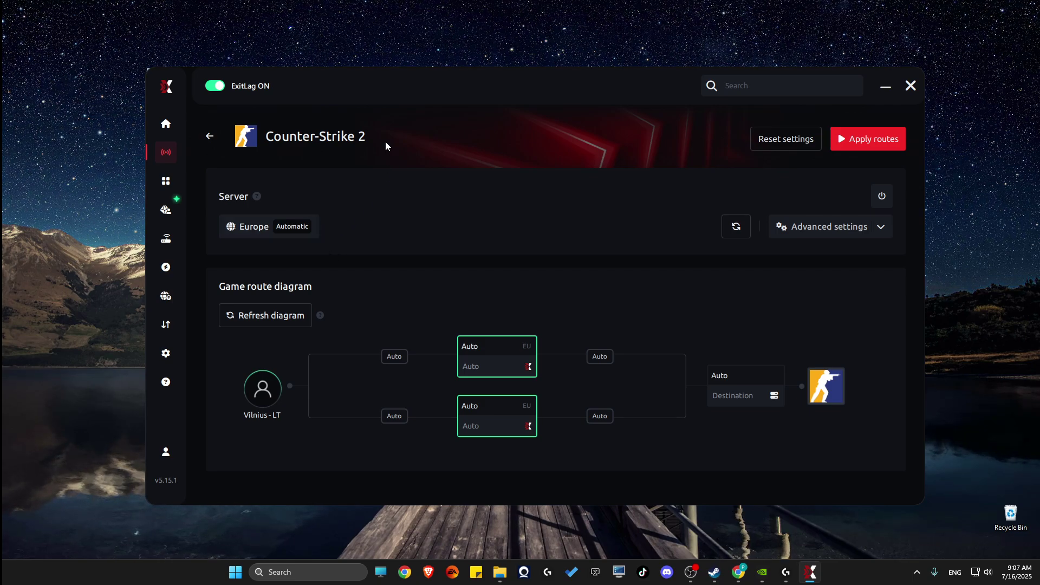
{"action": "left_click_drag", "start_coordinate": [360, 93], "coordinate": [356, 103]}
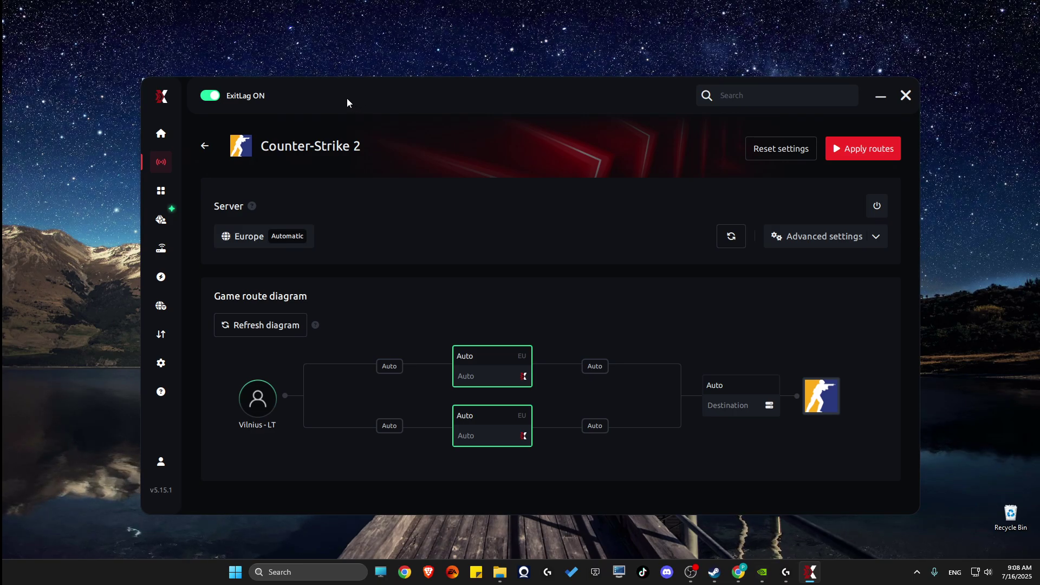
{"action": "left_click_drag", "start_coordinate": [344, 95], "coordinate": [347, 95]}
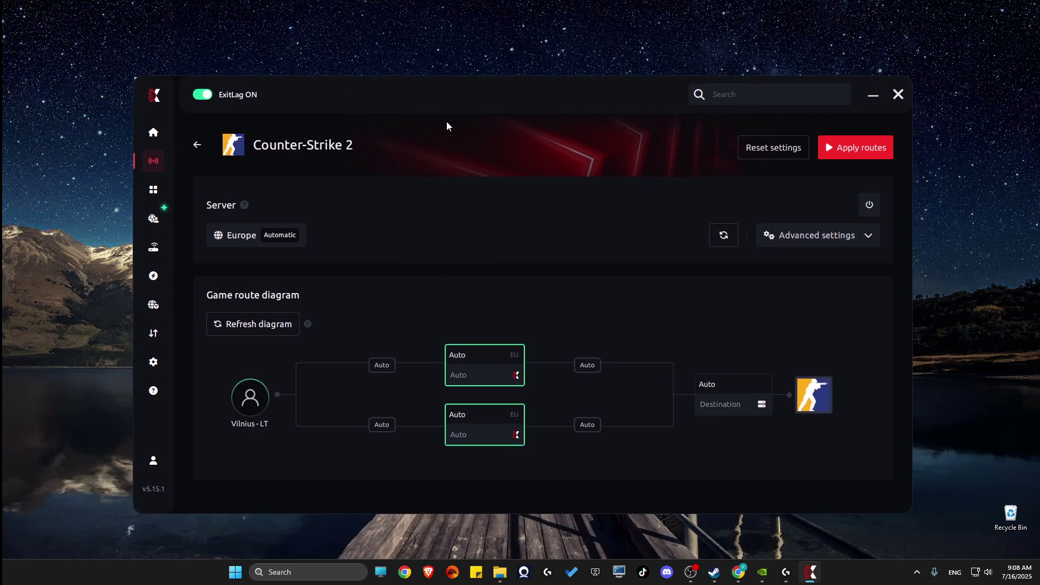
{"action": "left_click_drag", "start_coordinate": [447, 104], "coordinate": [465, 109]}
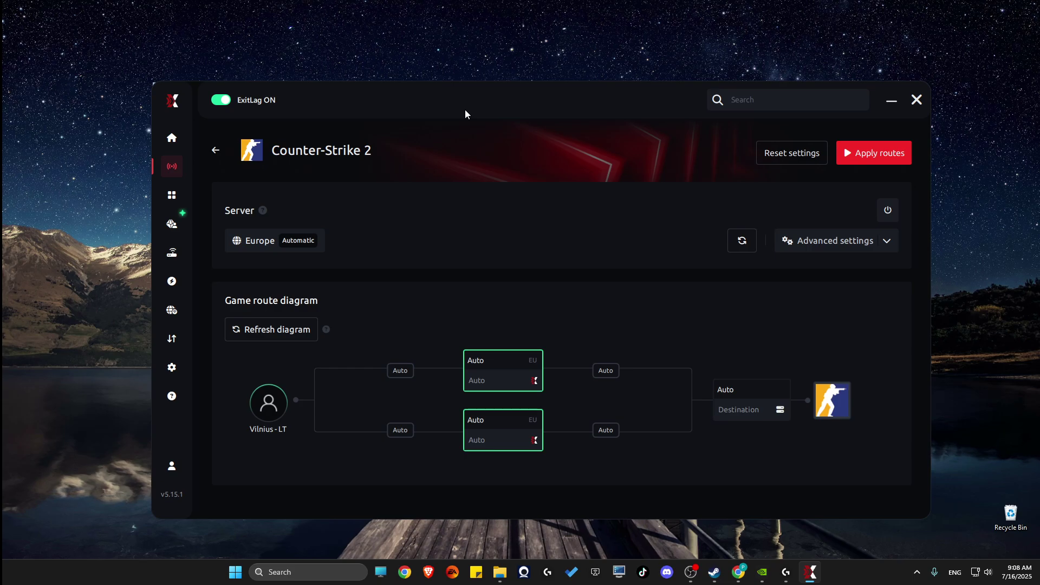
{"action": "left_click_drag", "start_coordinate": [466, 110], "coordinate": [421, 112]}
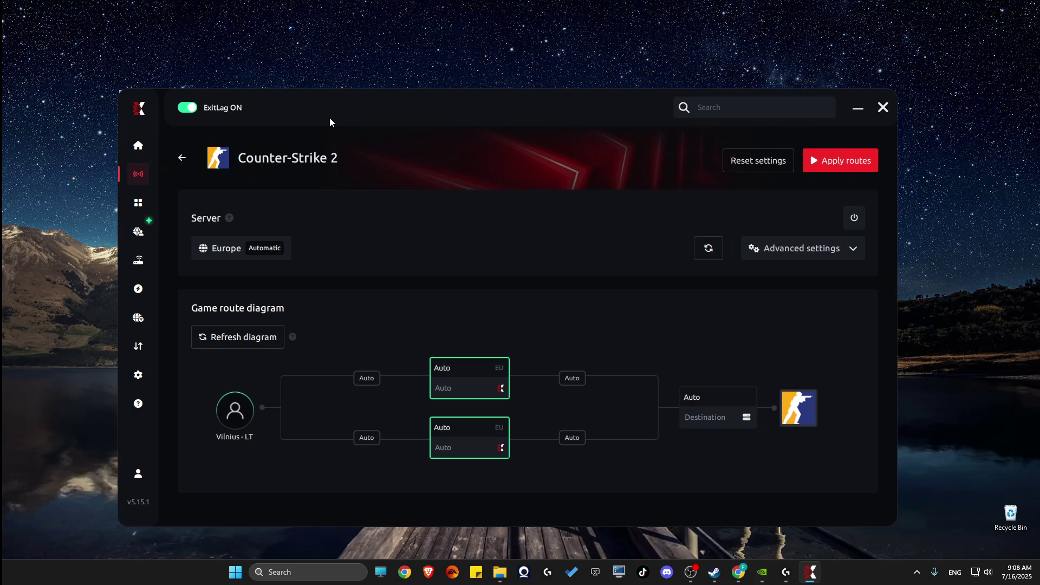
{"action": "left_click", "coordinate": [138, 146]}
{"action": "left_click", "coordinate": [396, 214]}
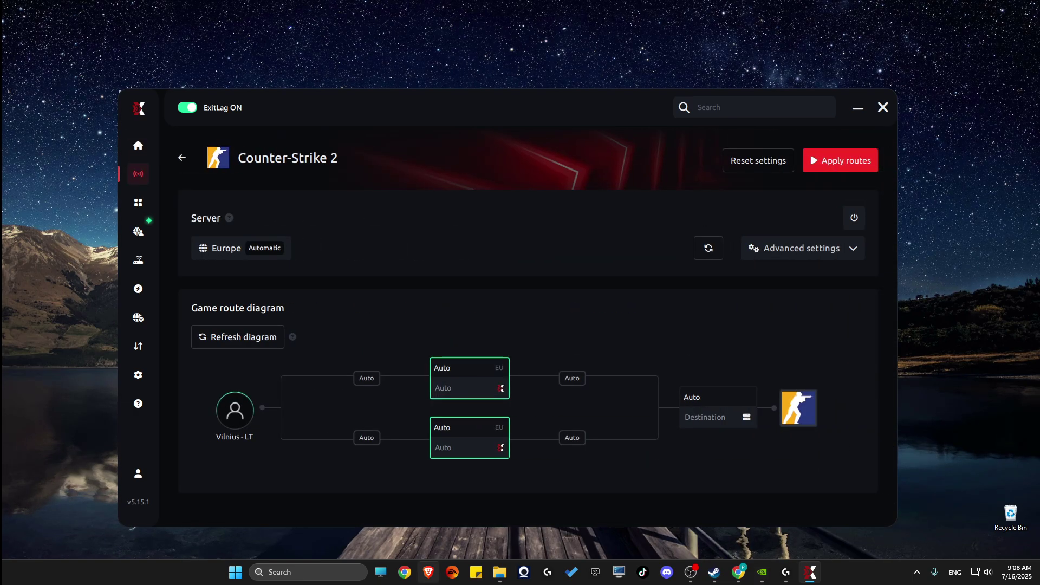
{"action": "left_click", "coordinate": [231, 250]}
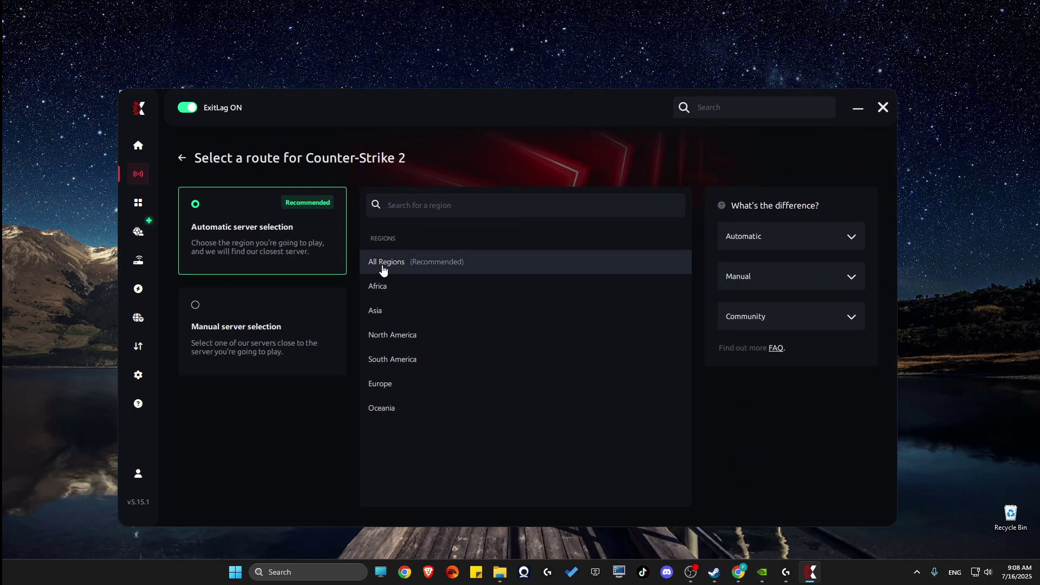
{"action": "left_click", "coordinate": [184, 159]}
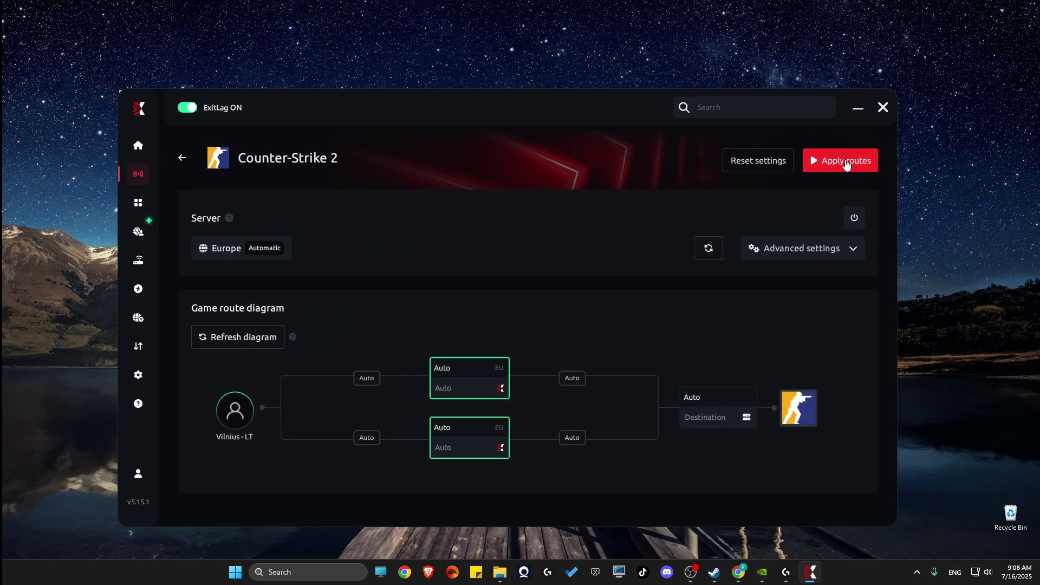